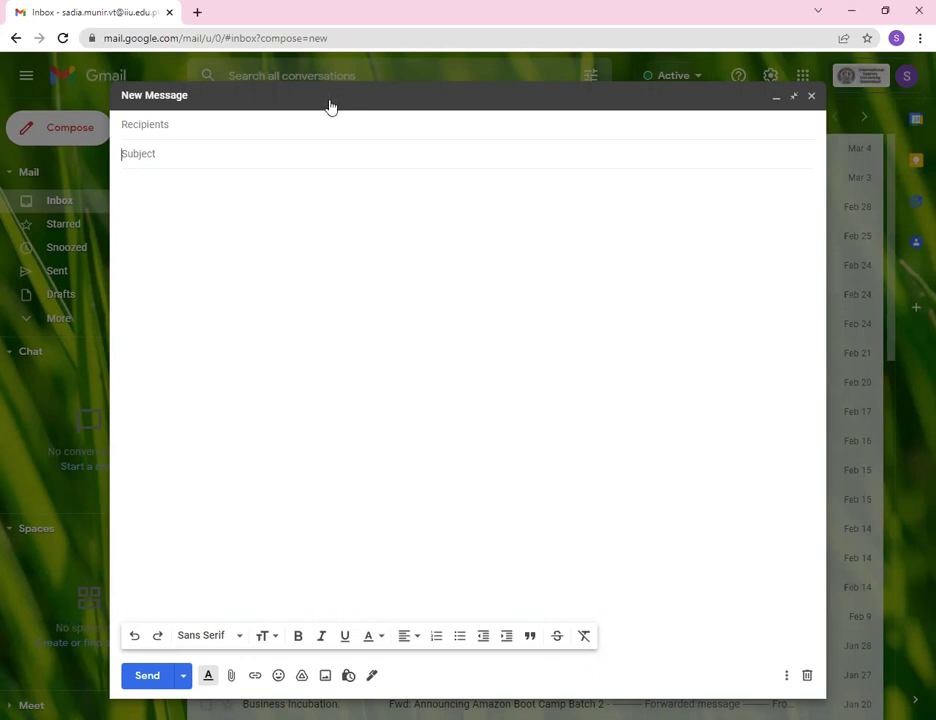
Show separate To, Cc and Bcc address lines in the New Message window.
key(shift+Tab)
click(786, 126)
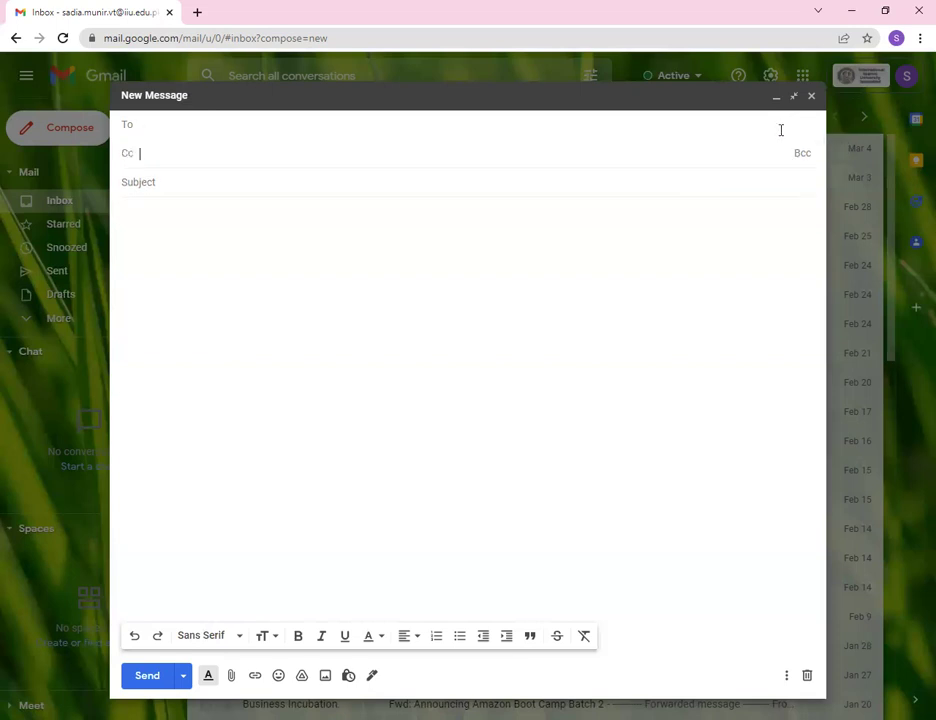
click(800, 153)
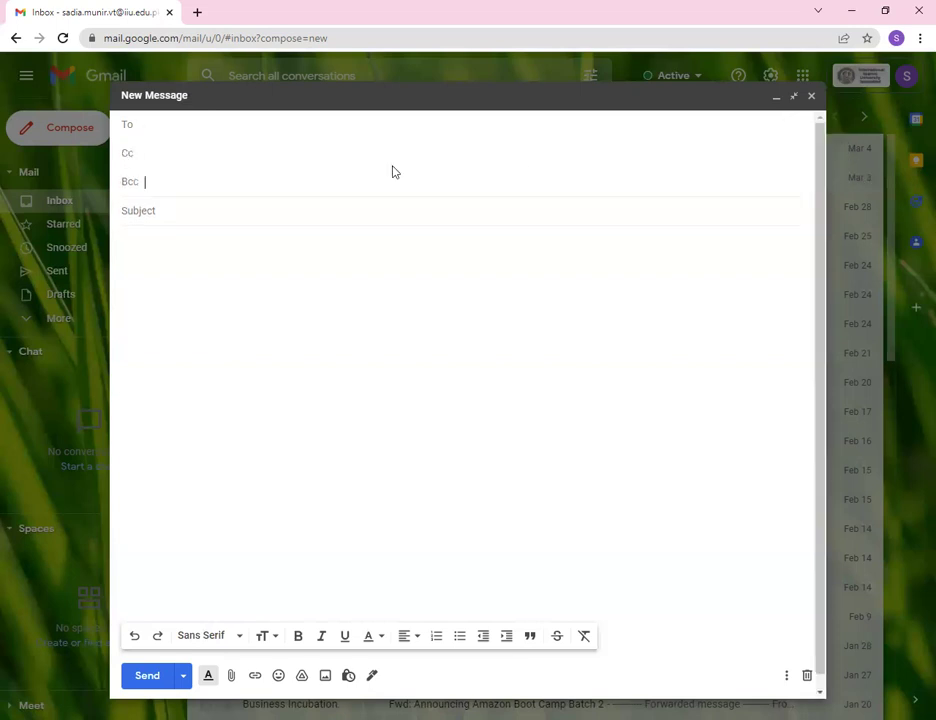
Search 'sad' and add the visiting teacher contact as the To recipient, then show the Cc line.
click(147, 123)
text(sad)
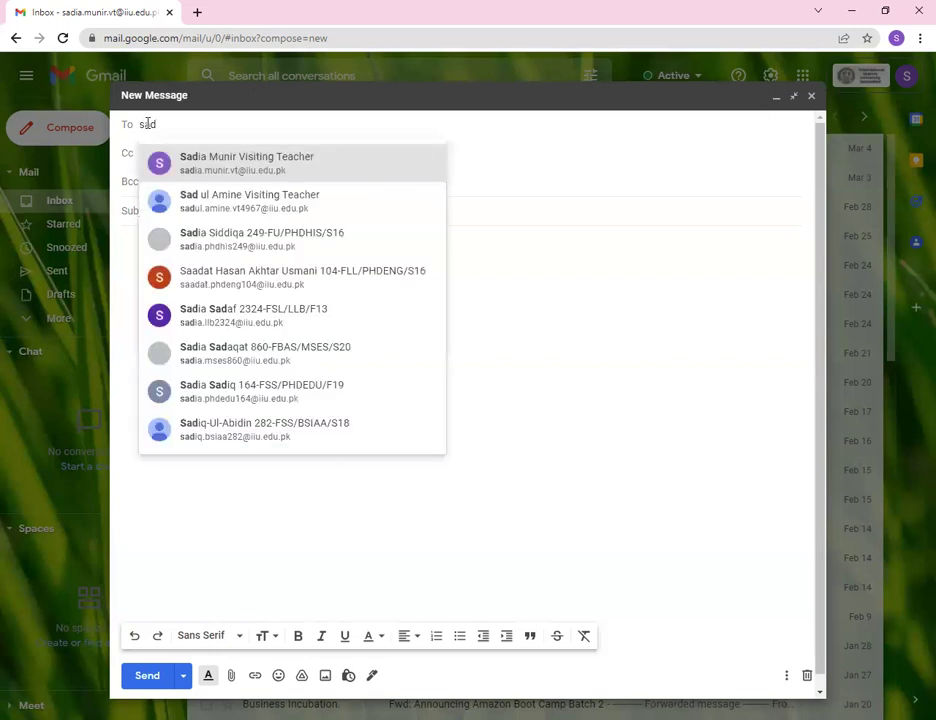
click(547, 310)
click(158, 126)
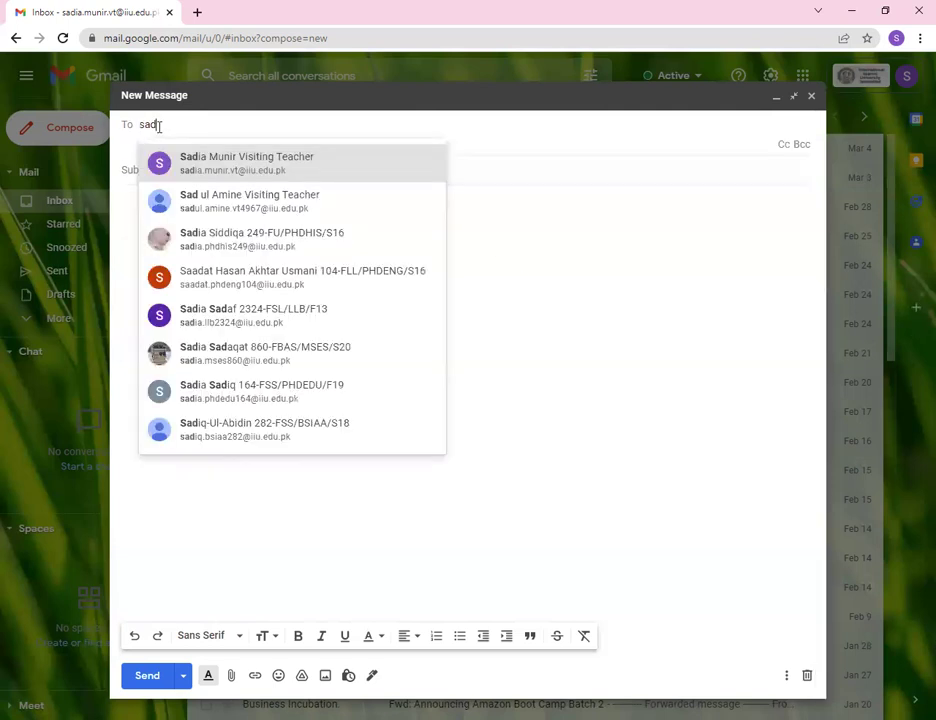
click(211, 167)
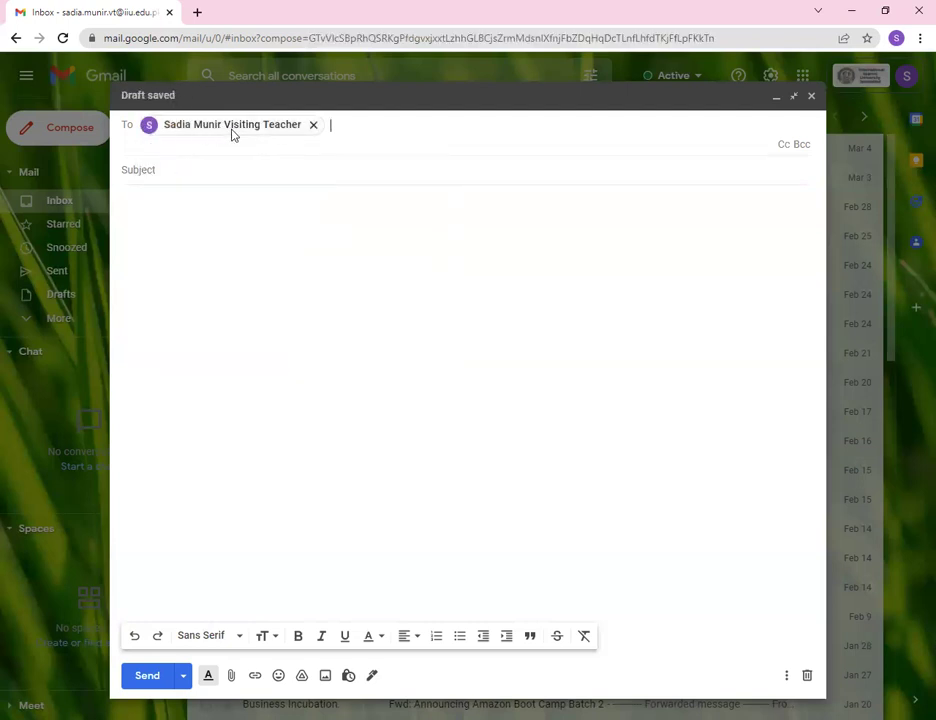
mouse_move(232, 135)
click(785, 145)
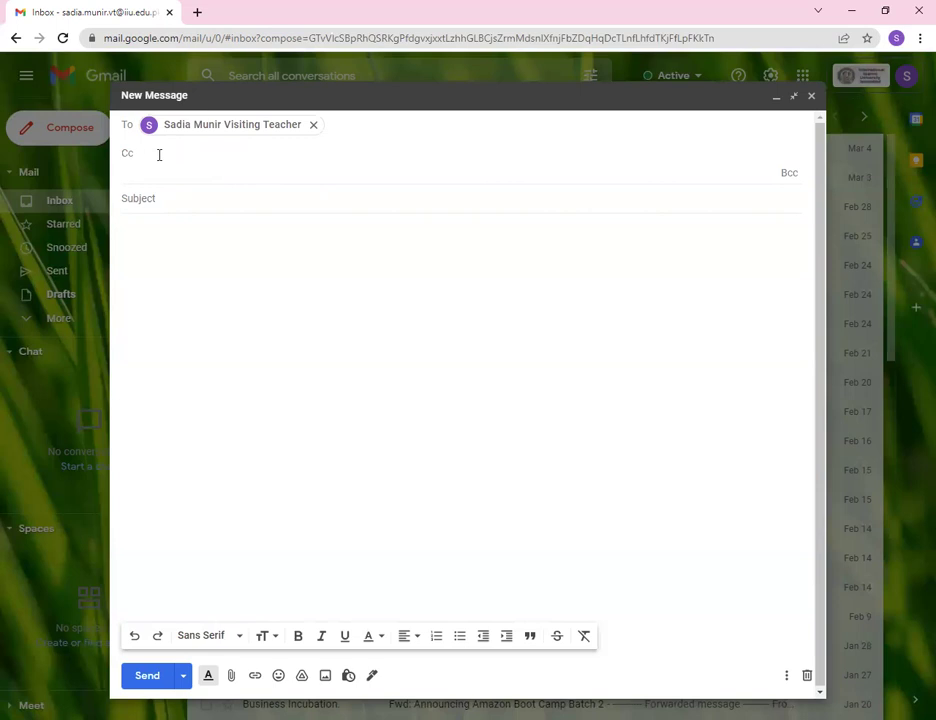
Search 'ee' to put Chairman EE on the Cc line, then show the Bcc line.
text(ee)
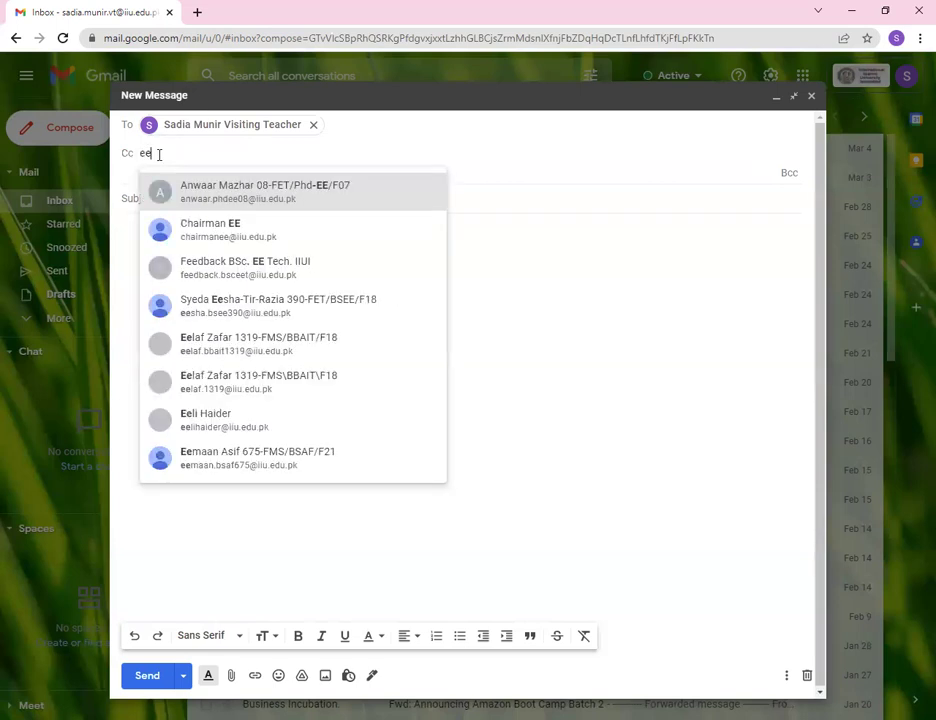
click(213, 241)
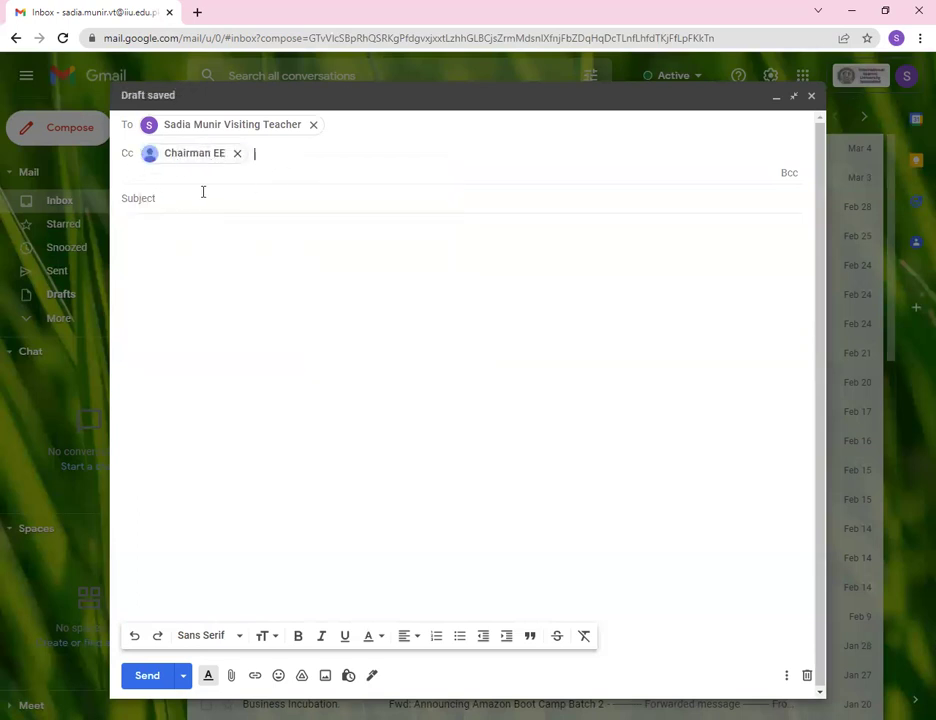
click(789, 177)
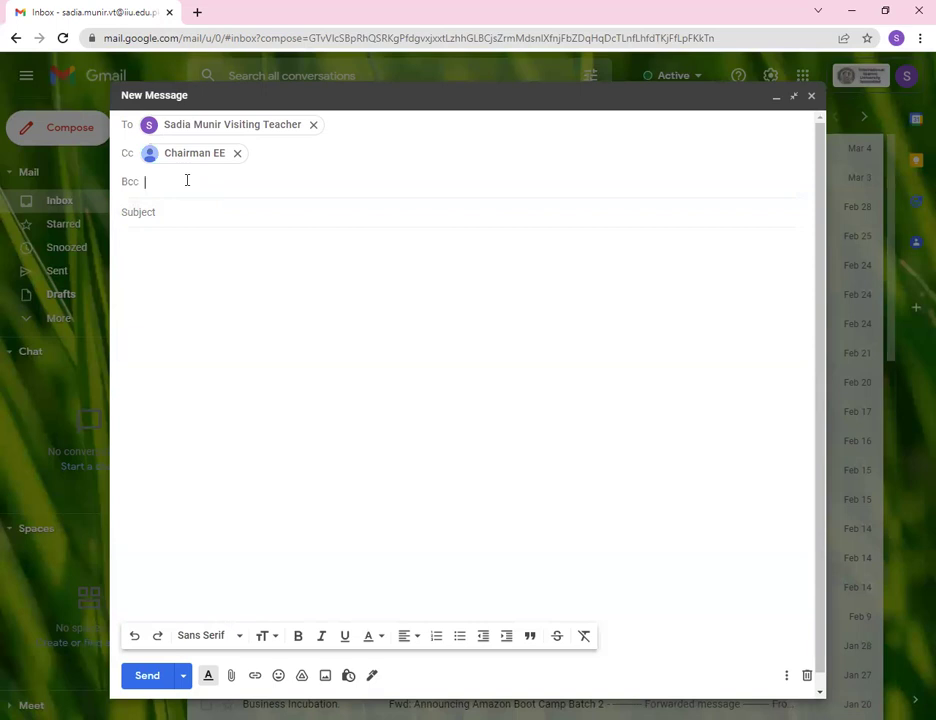
Search 'dir' and put Director IIIE on the Bcc line.
text(dir)
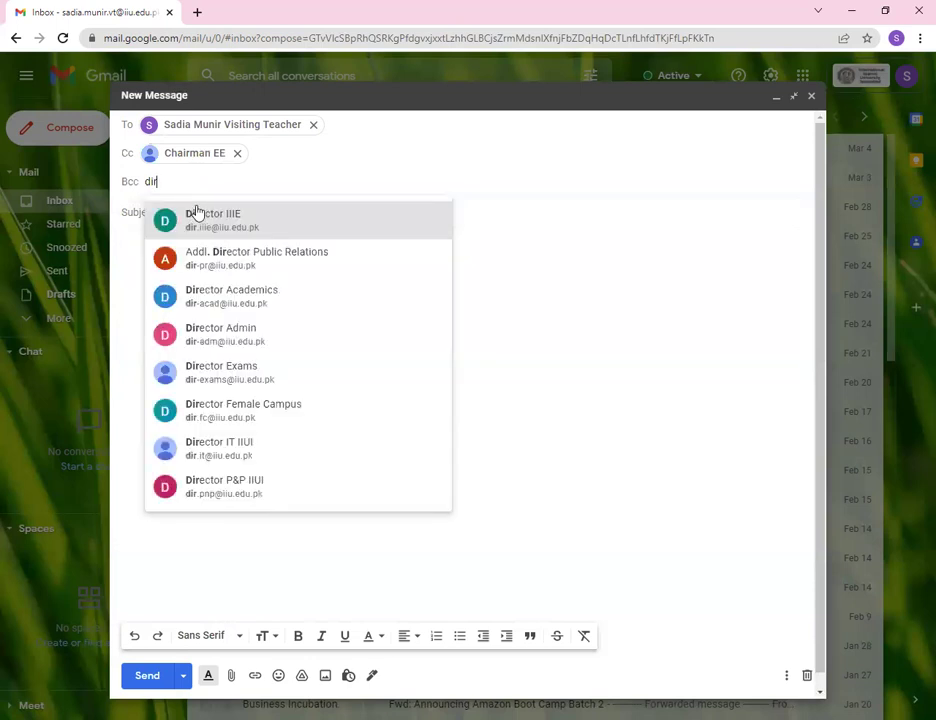
click(200, 218)
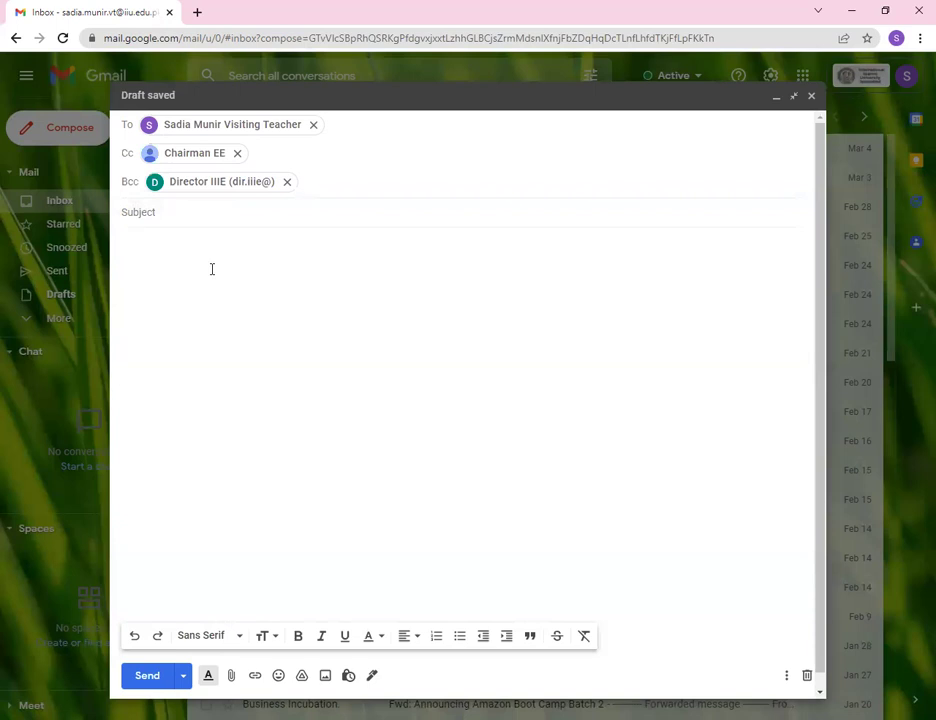
click(186, 211)
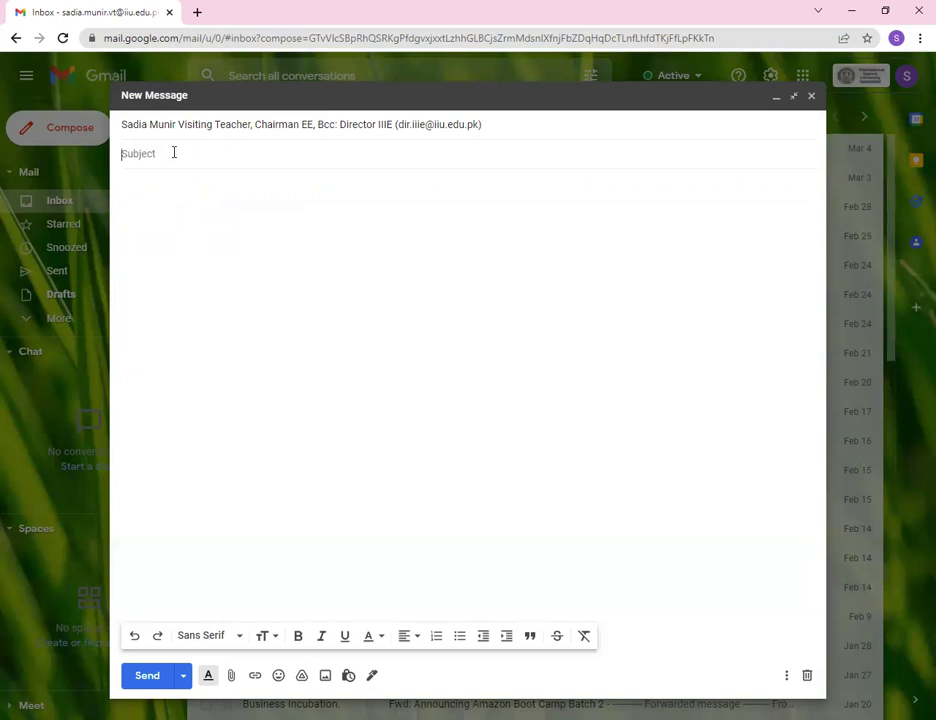
Replace the subject 'Submission - Assignment 1 (BSEE 2nd )' with 'Urgent information required regarding fee submission'.
text(Submission - Assignment 1 (BSEE 2nd ))
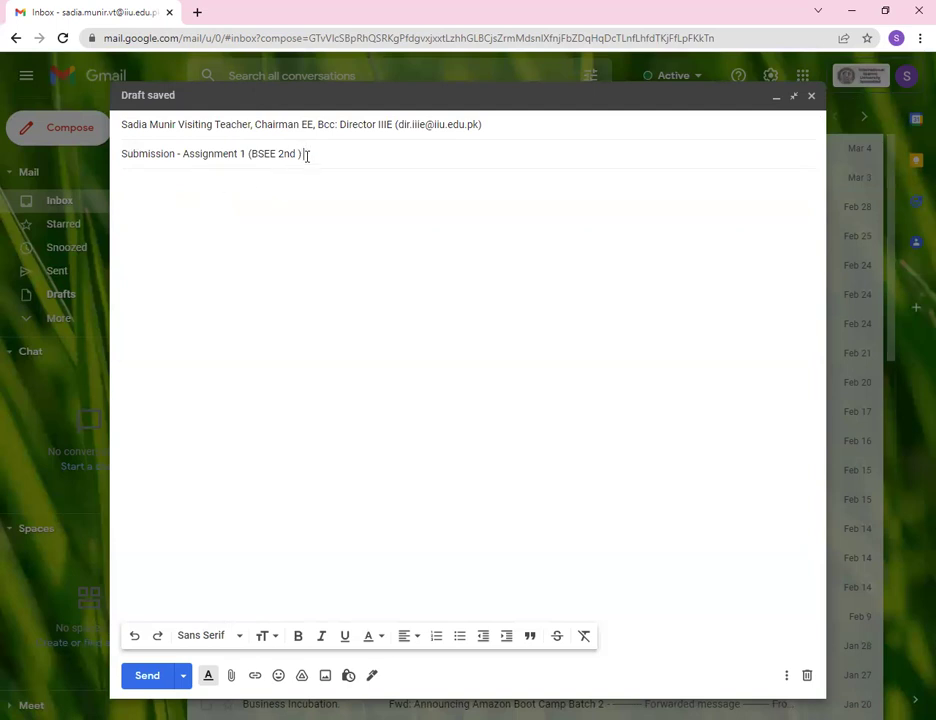
drag(305, 154, 116, 178)
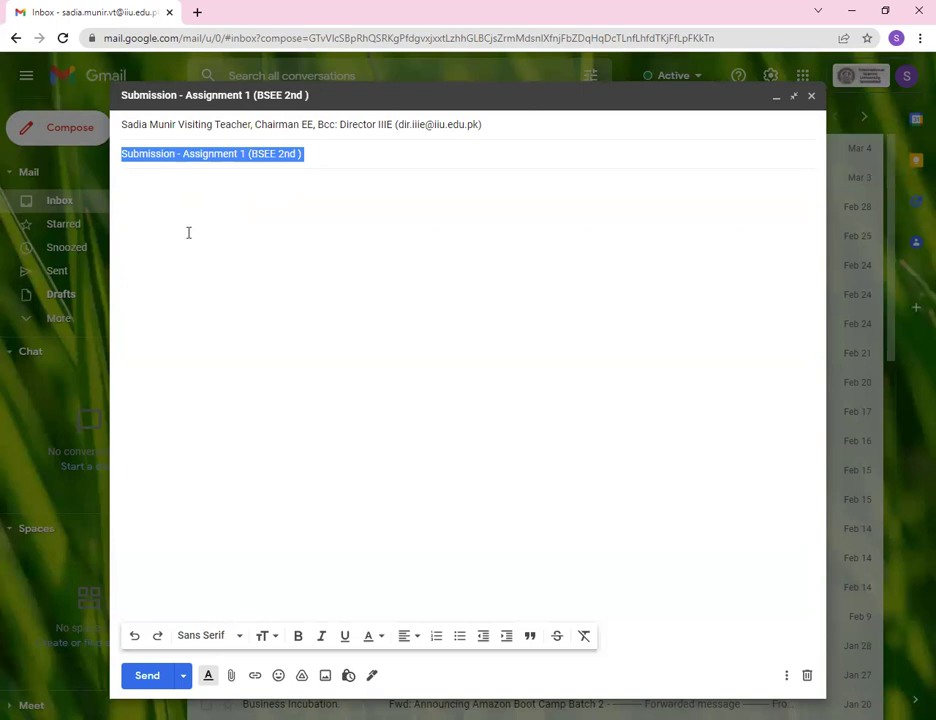
key(BackSpace)
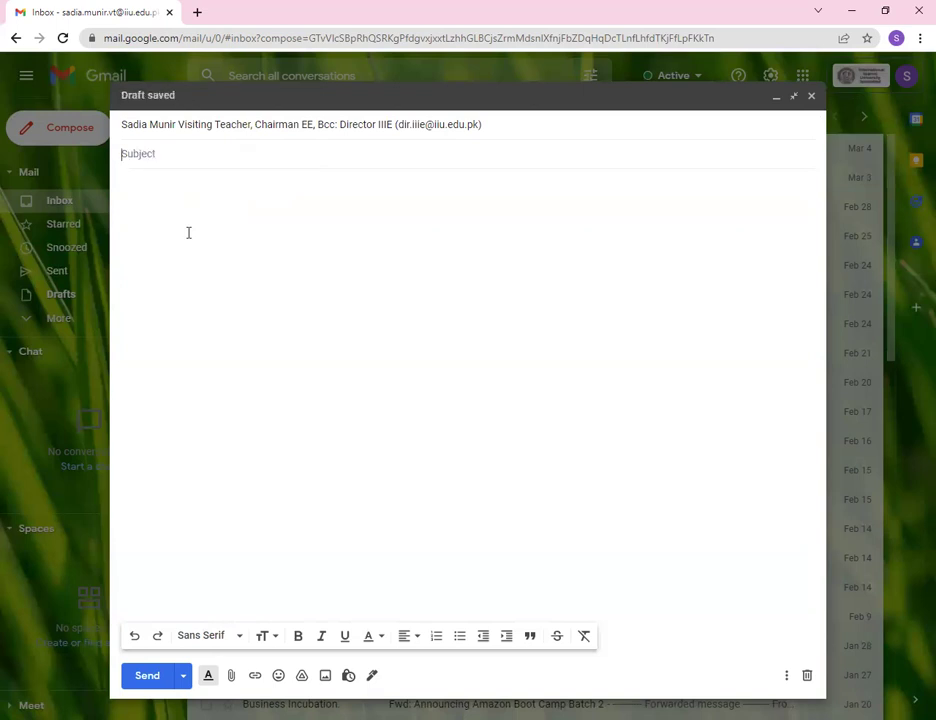
text(Urgent informa)
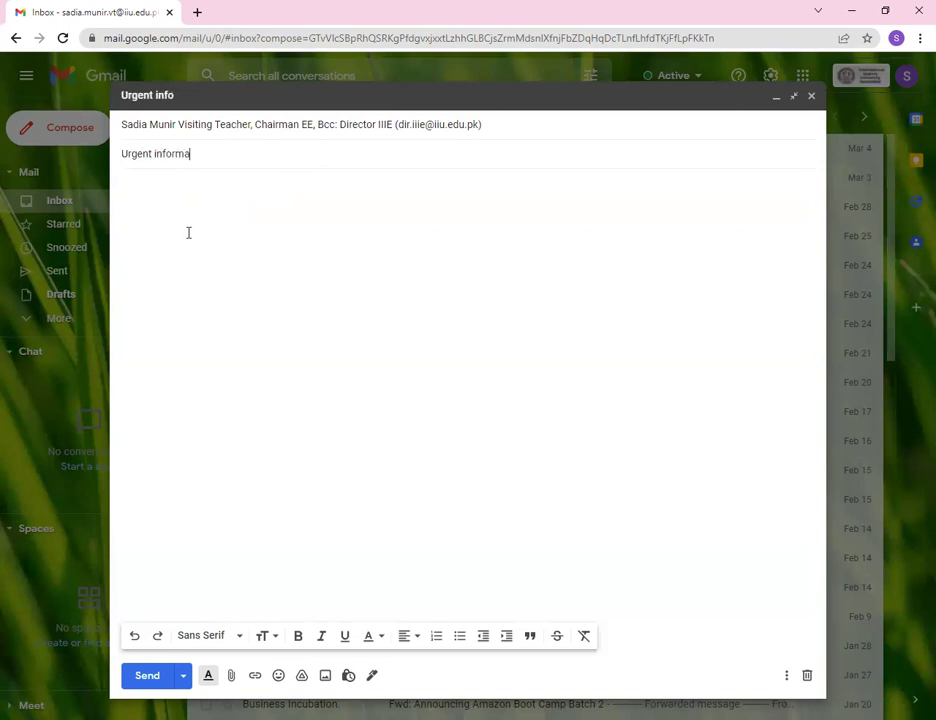
text(tion required regardin)
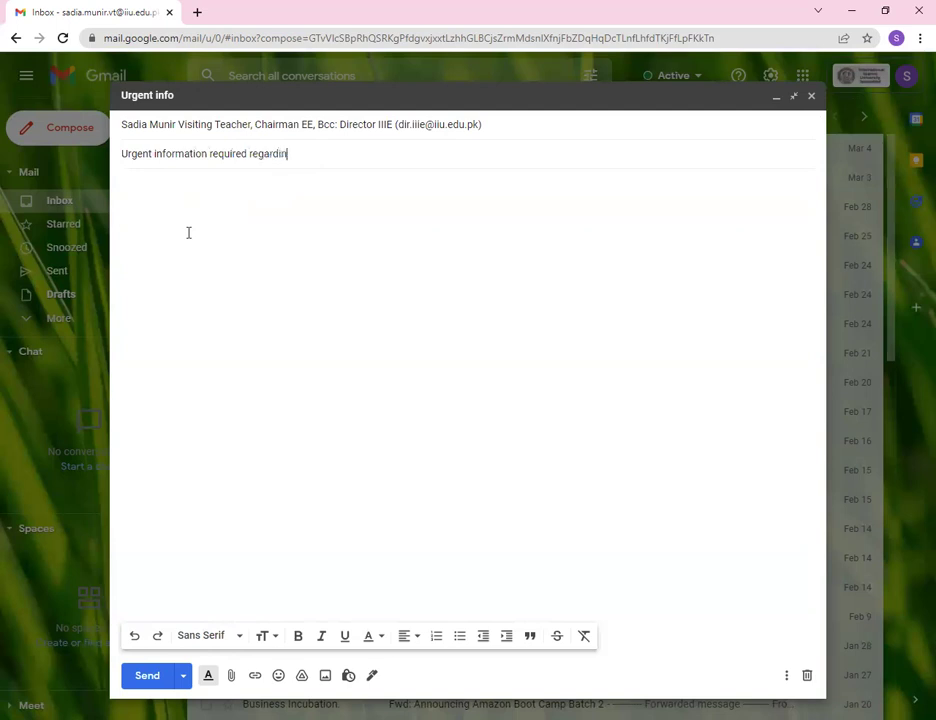
text(g fee submission)
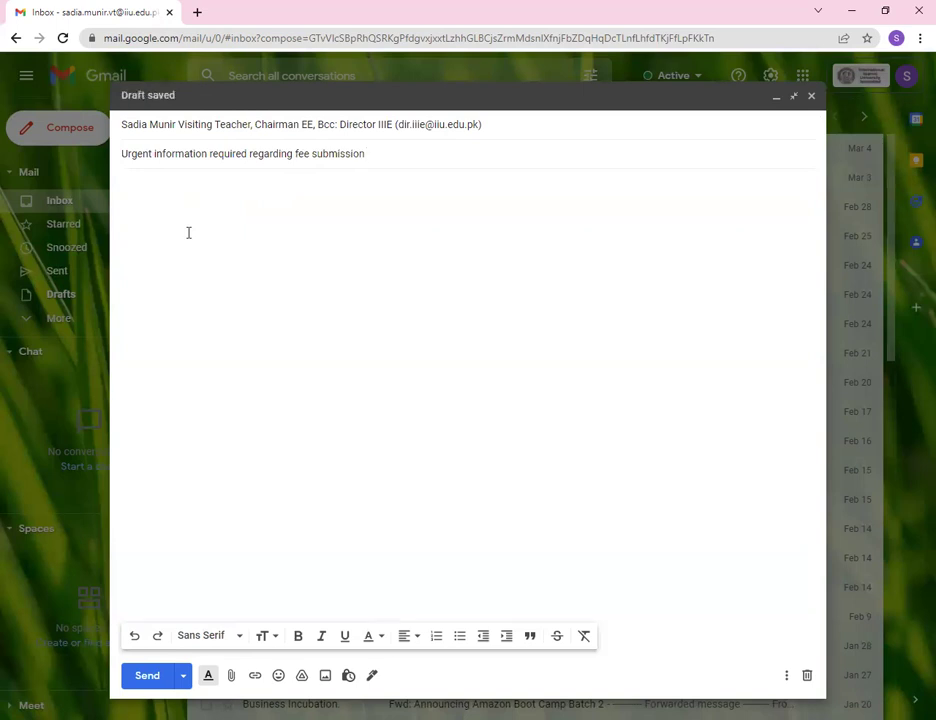
Write 'Dear Concerned' and a paragraph about this semester's fee and the unseen challan form.
click(190, 224)
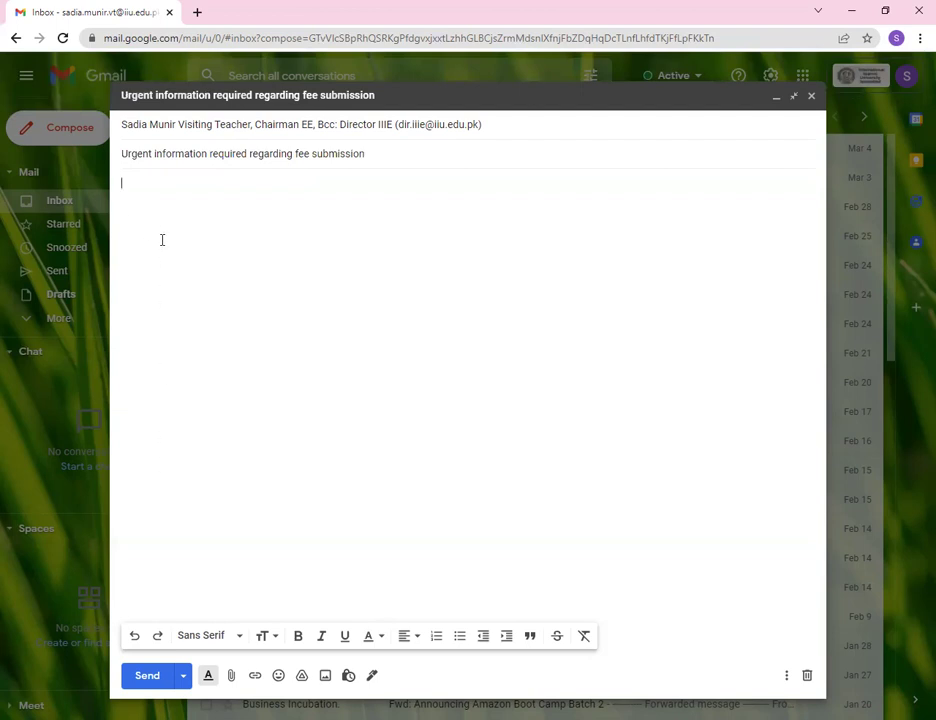
text(Dear Concerned)
key(Return)
key(Return)
text(I am writing t)
text(o)
key(BackSpace)
text(his ema)
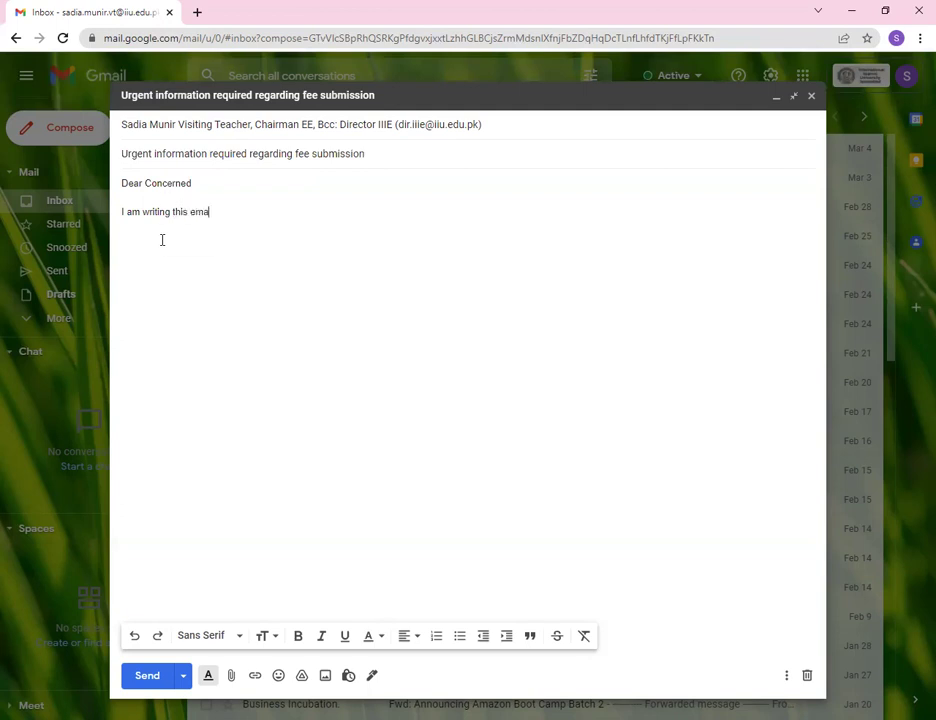
text(il to)
key(BackSpace)
text(ask yo)
text(u b)
text(bout the fe)
text(e t)
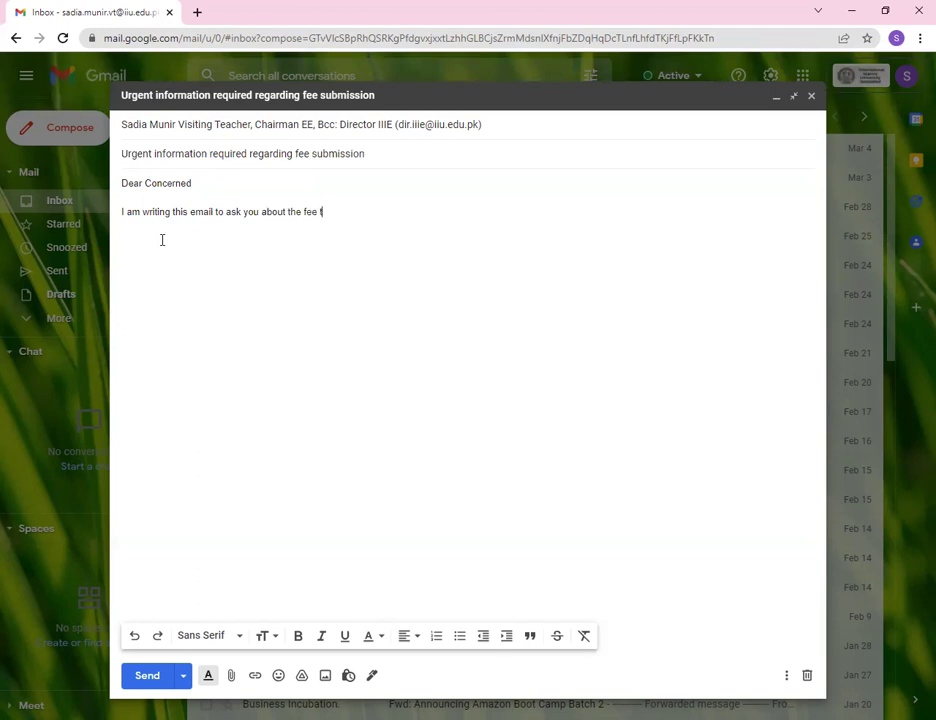
text(hat is due for)
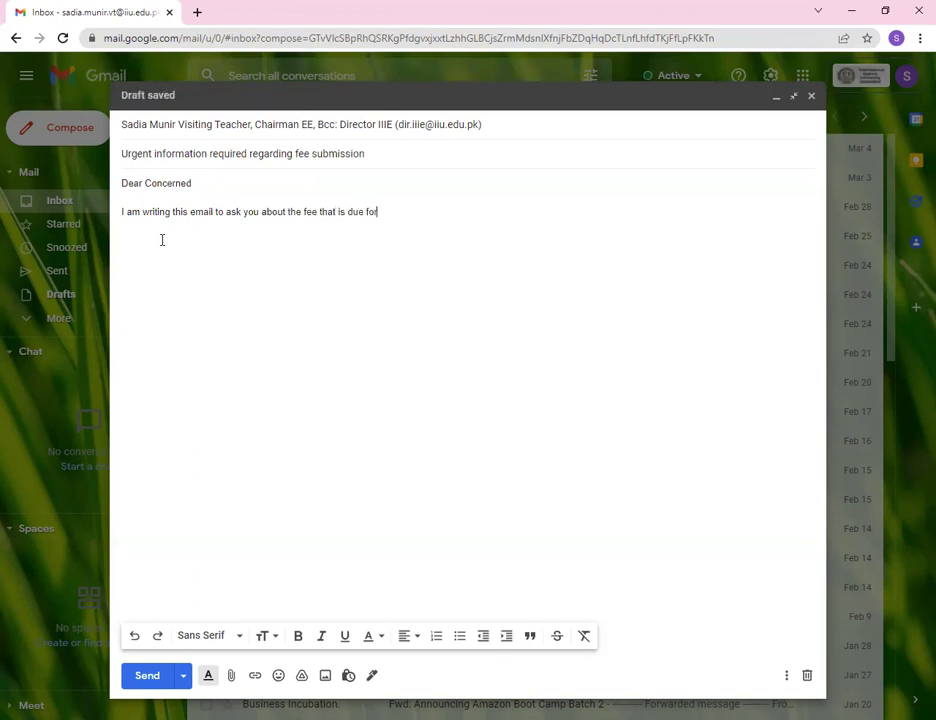
text( this semester. It is )
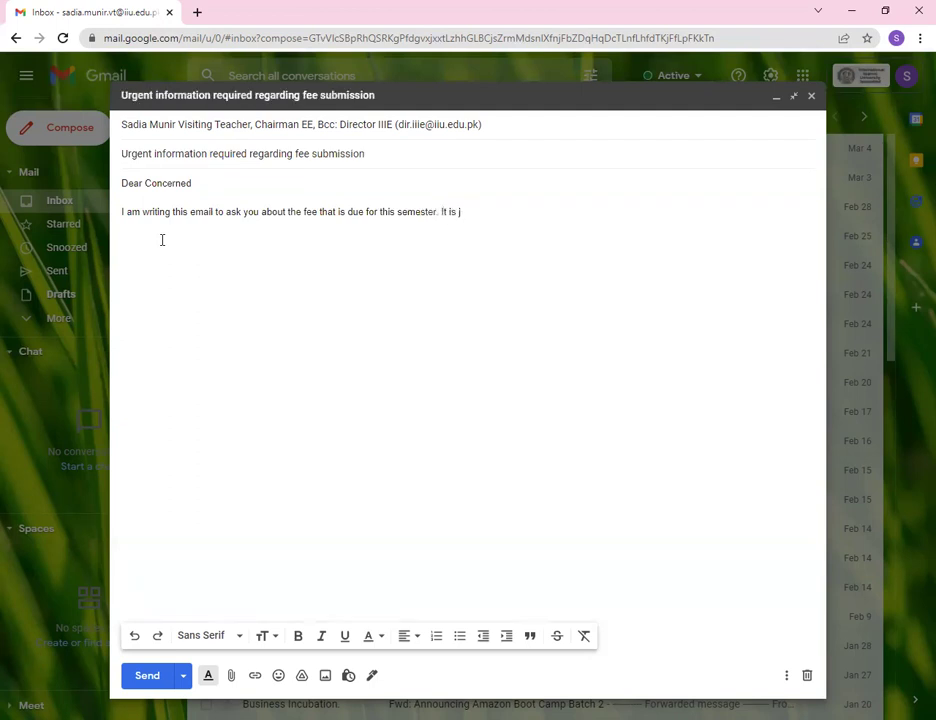
text(just)
text(hat I am unable to see my )
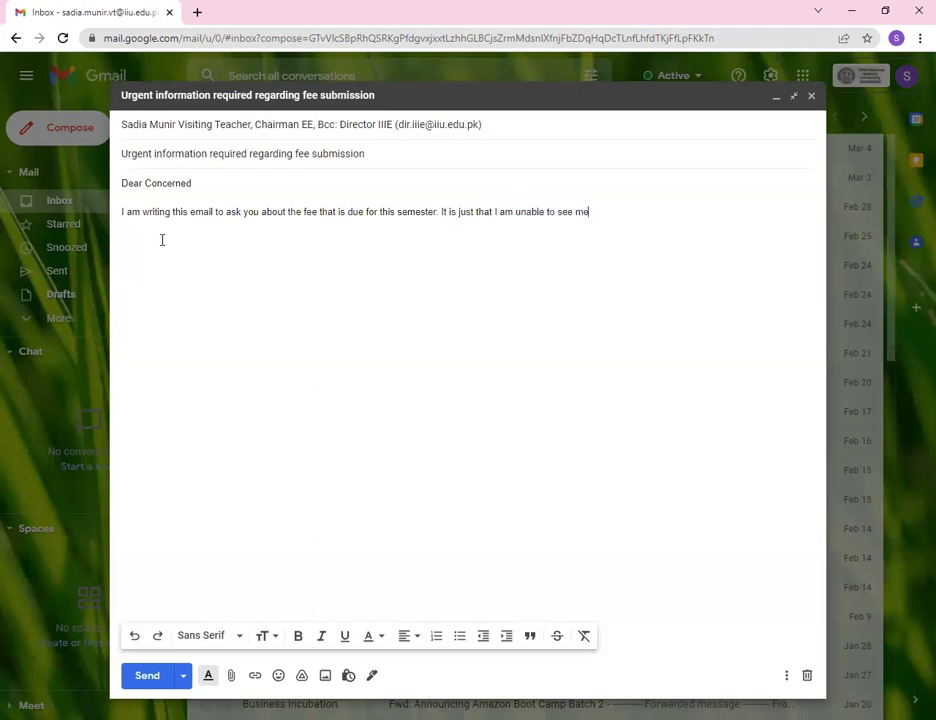
text(chaa)
text(llan form)
text( at my std)
text(udent)
text( po)
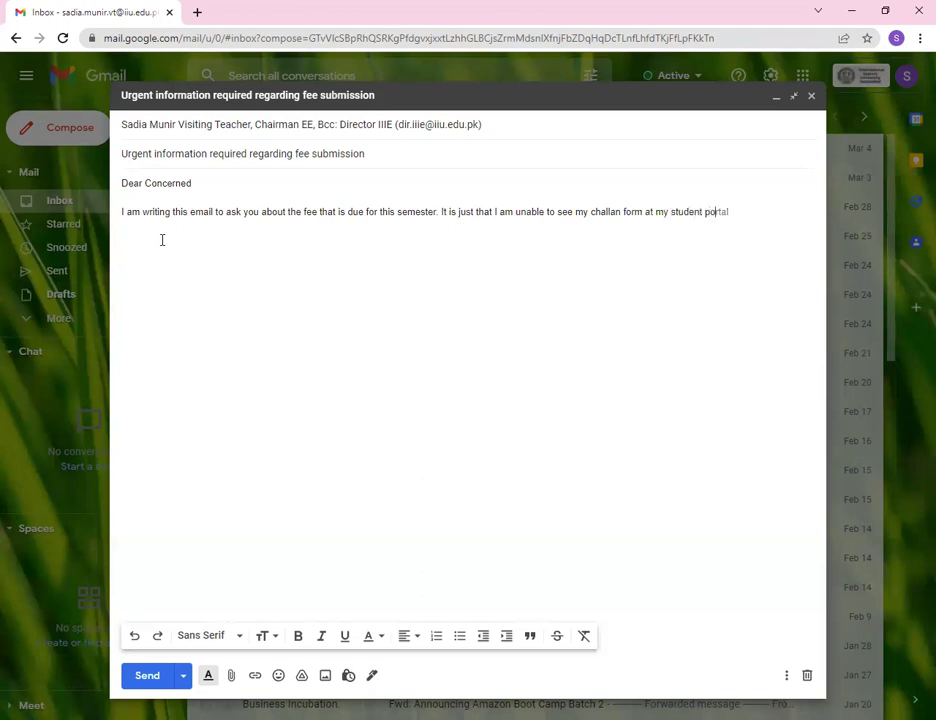
text(rtal. The dealine is ap)
key(BackSpace)
key(BackSpace)
key(BackSpace)
key(BackSpace)
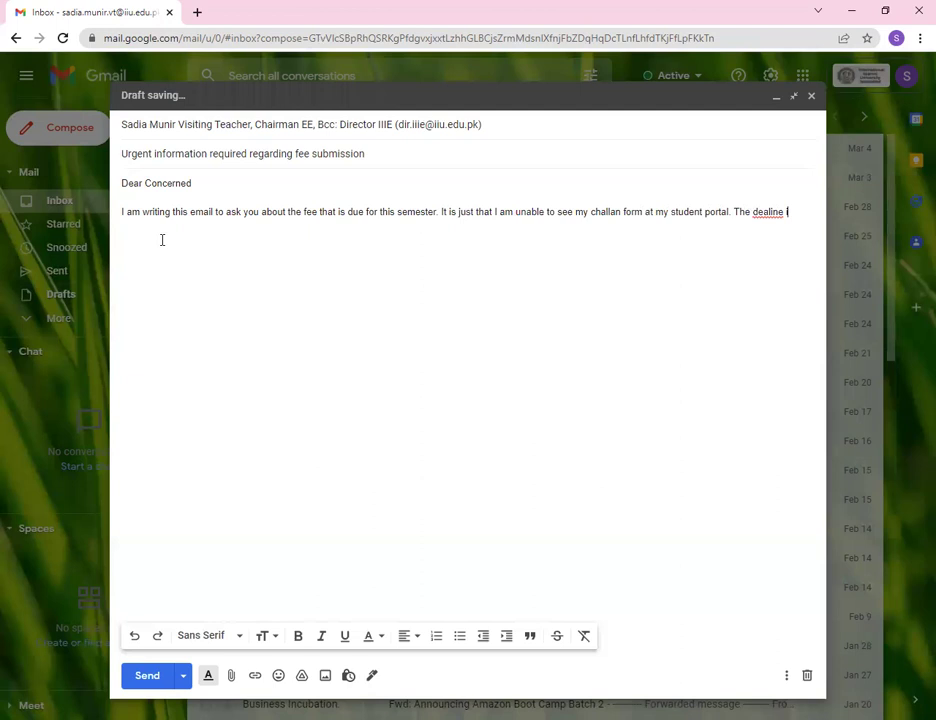
End the paragraph with 'deadline is approaching, therefore I need your help in this regard.'.
key(BackSpace)
key(BackSpace)
key(BackSpace)
key(BackSpace)
key(BackSpace)
key(BackSpace)
text(dline is approaching ()
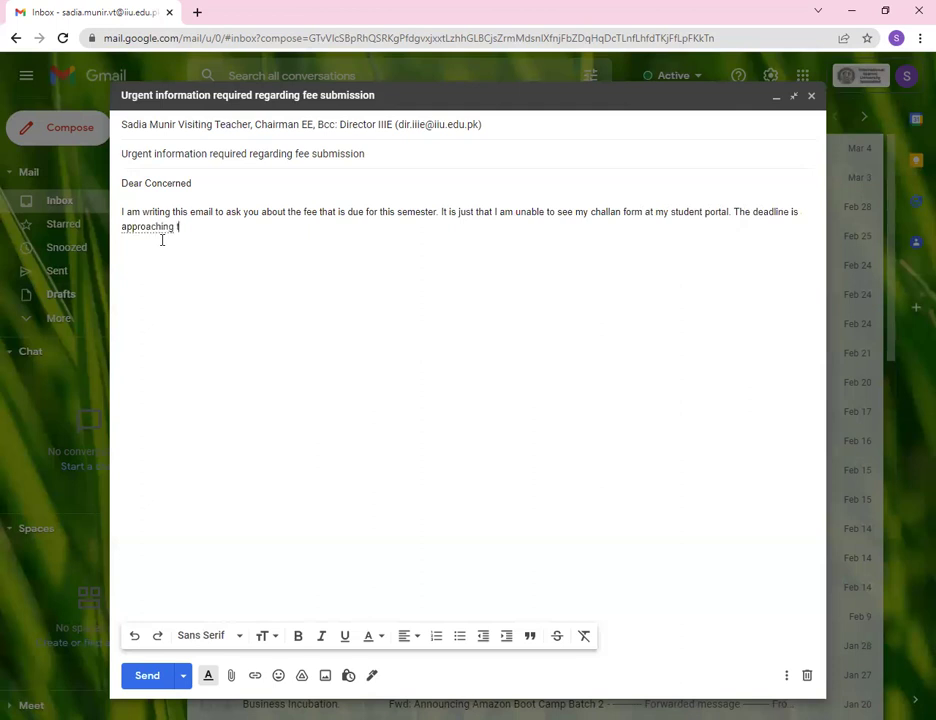
key(BackSpace)
text(therefoere I needy)
key(Tab)
text(in)
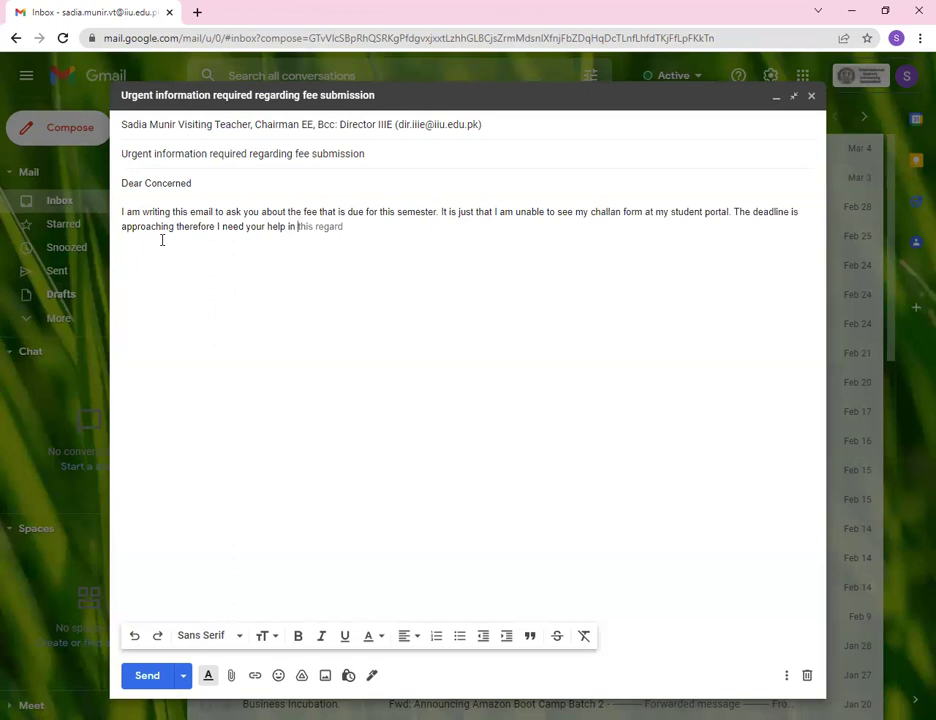
key(Tab)
text(.)
key(Return)
Add sign-off lines: Regards with the sender's name, then Reg ID and Contact No.
text(Rega)
text(rds )
text(Alia )
text(Hameed)
key(Return)
text(Reg ID)
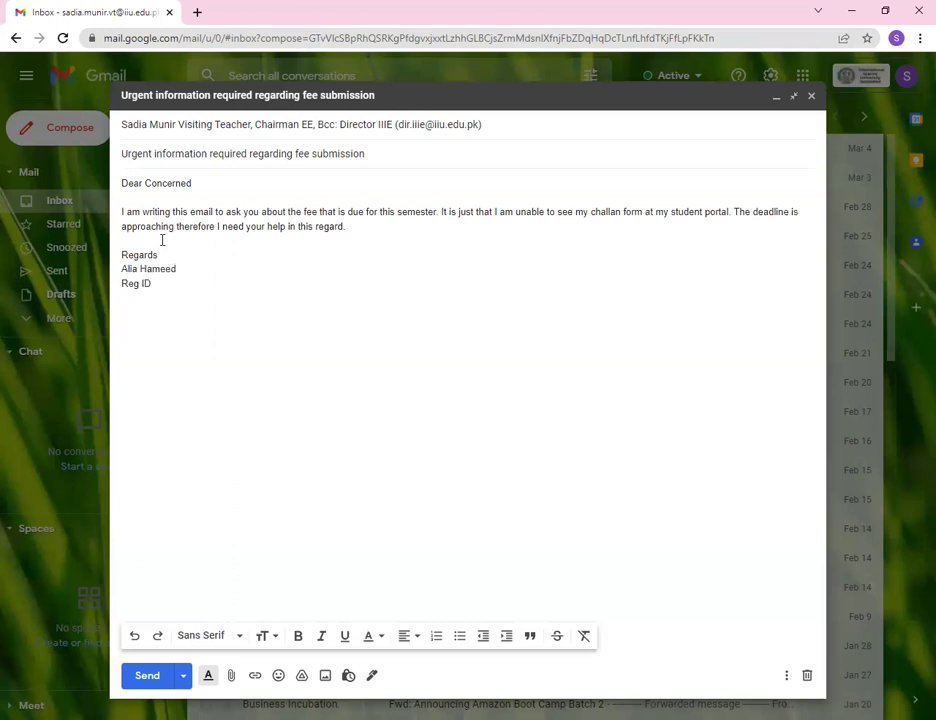
key(Return)
text(Contact No)
key(Return)
Try Undo and Redo, and look through the font and text size lists without changing anything.
click(136, 639)
click(136, 639)
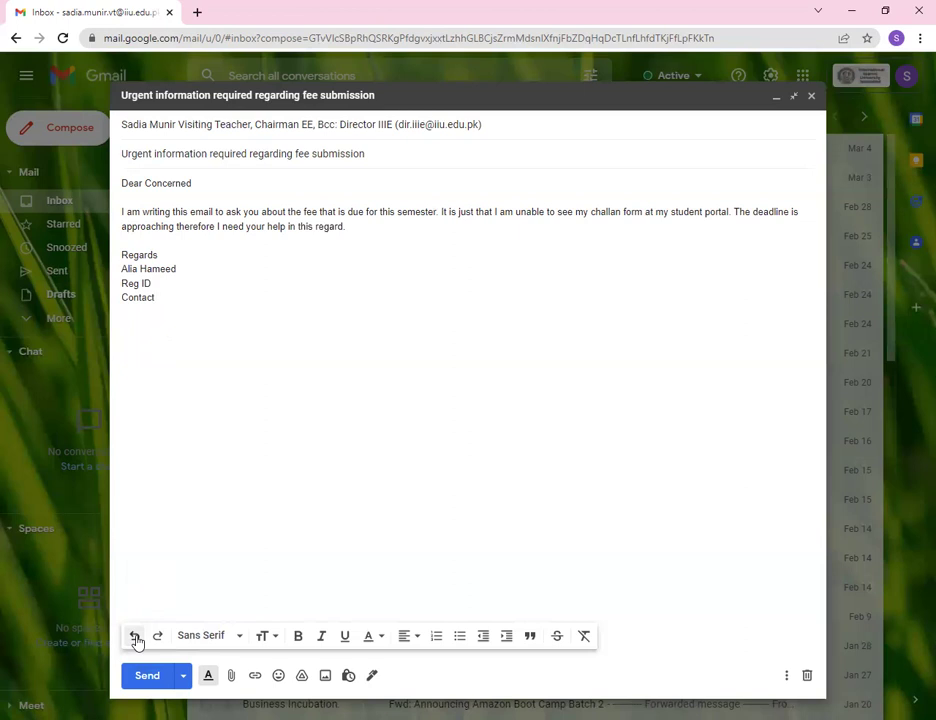
click(158, 637)
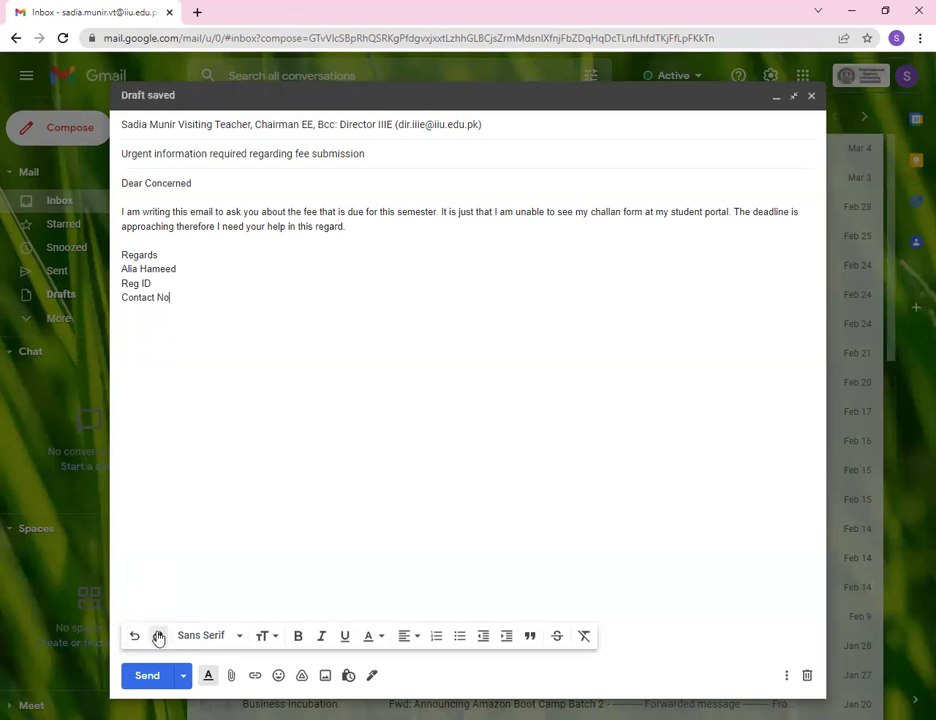
click(224, 640)
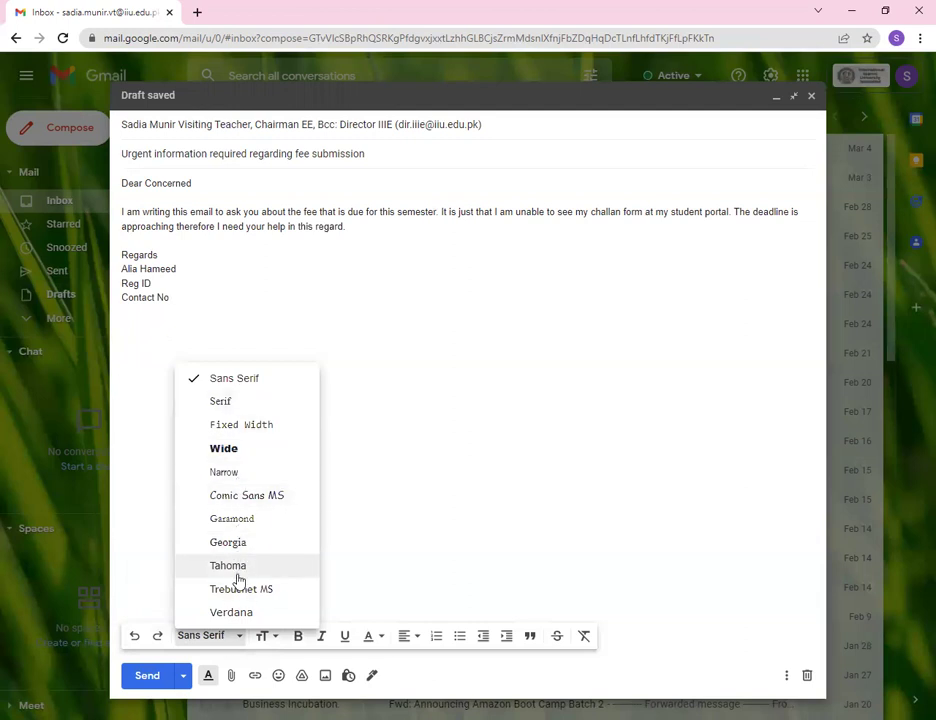
click(358, 461)
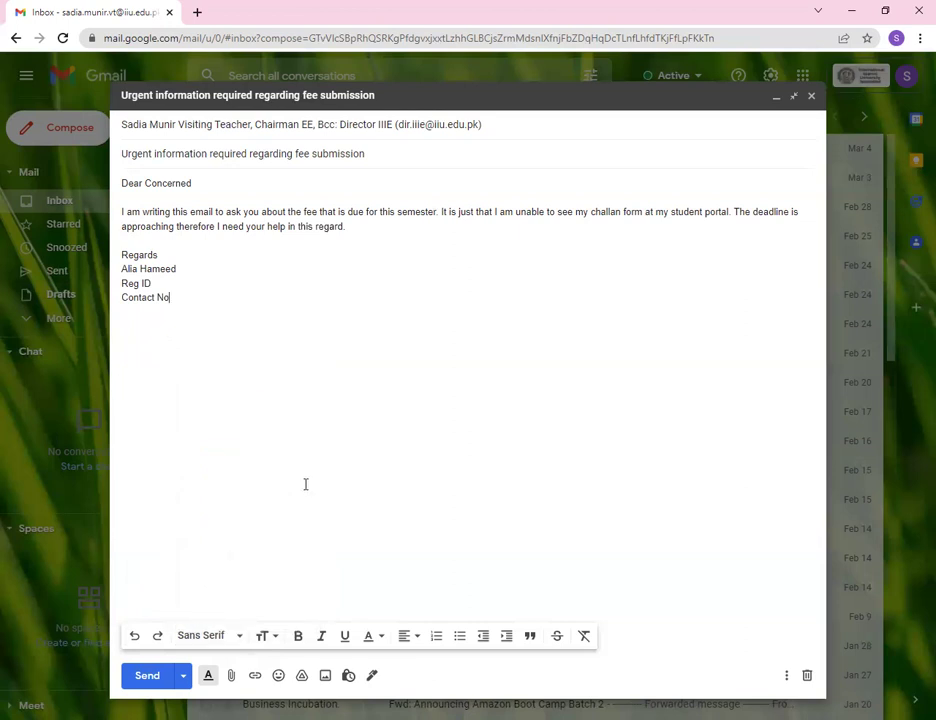
click(272, 636)
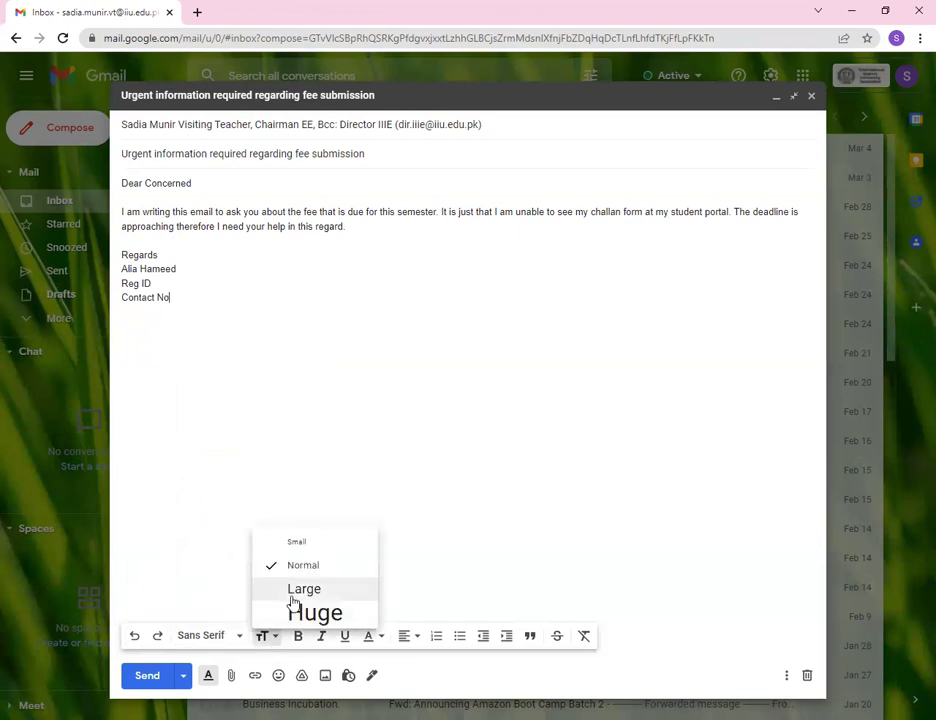
click(265, 336)
Make the selected body text Huge, then try the Large and Normal sizes.
drag(171, 300, 117, 190)
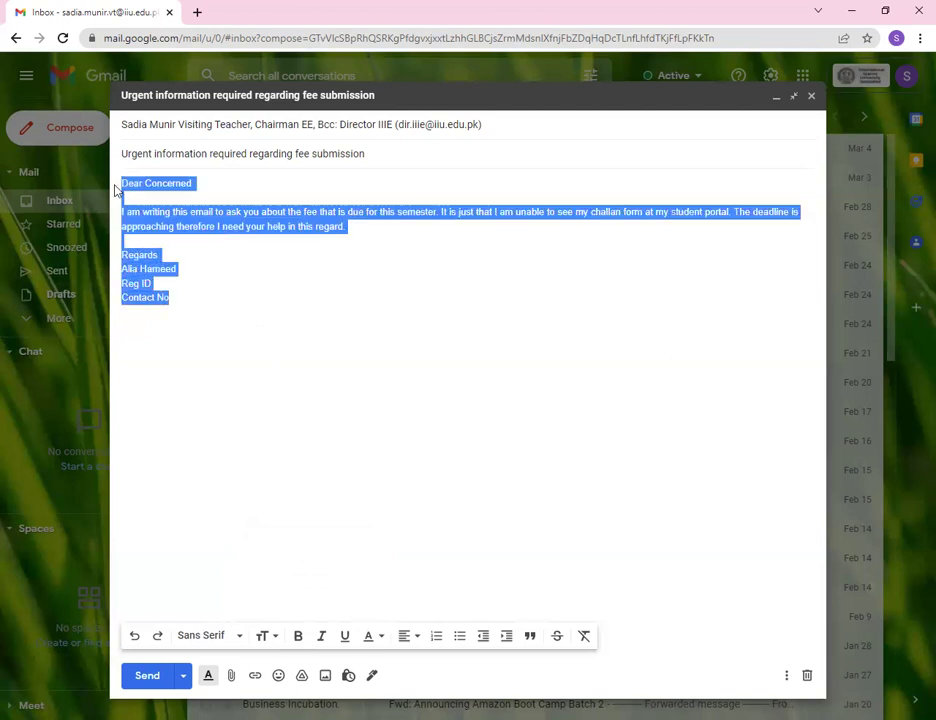
click(266, 637)
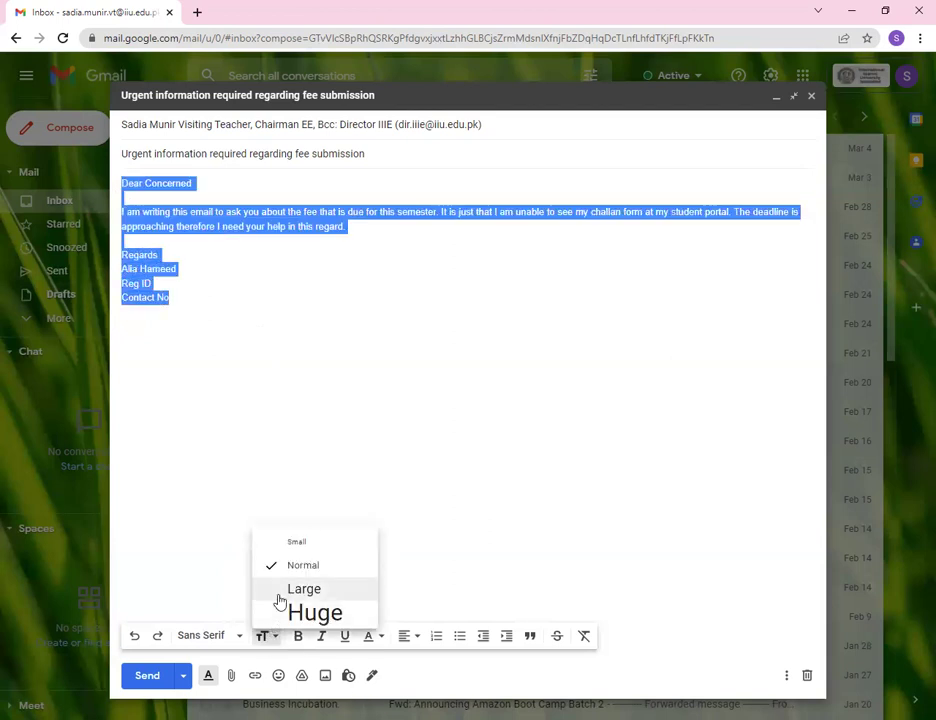
click(268, 613)
click(292, 510)
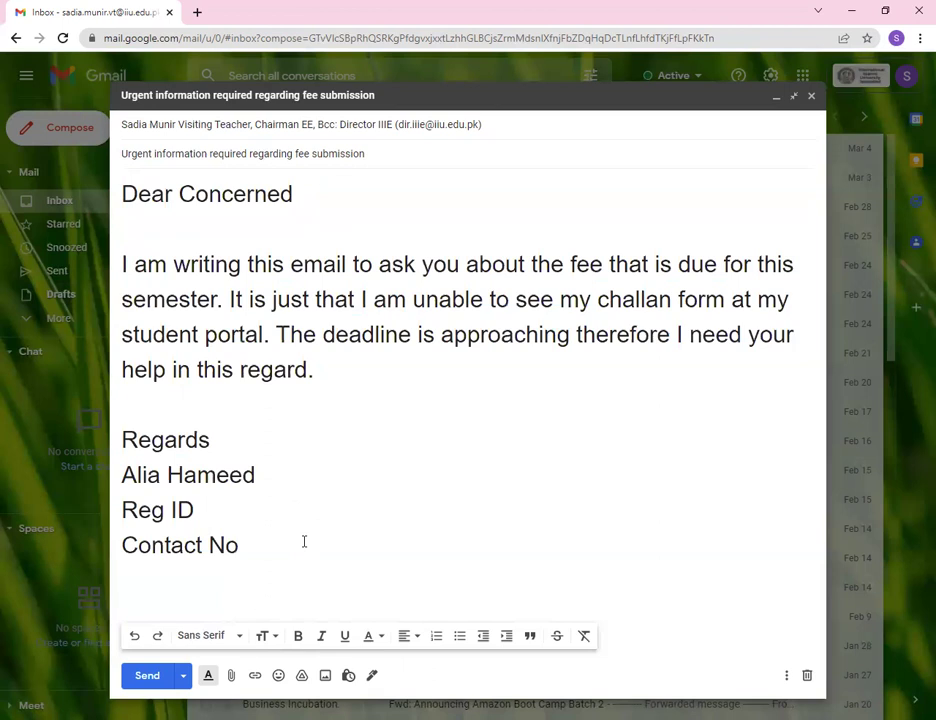
click(264, 636)
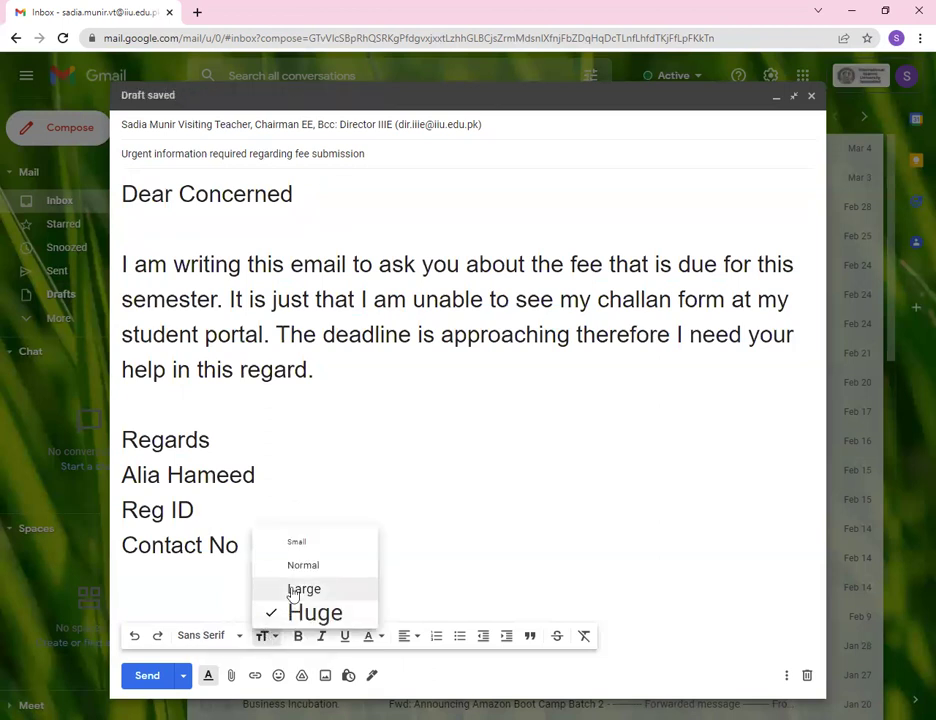
click(292, 590)
click(265, 634)
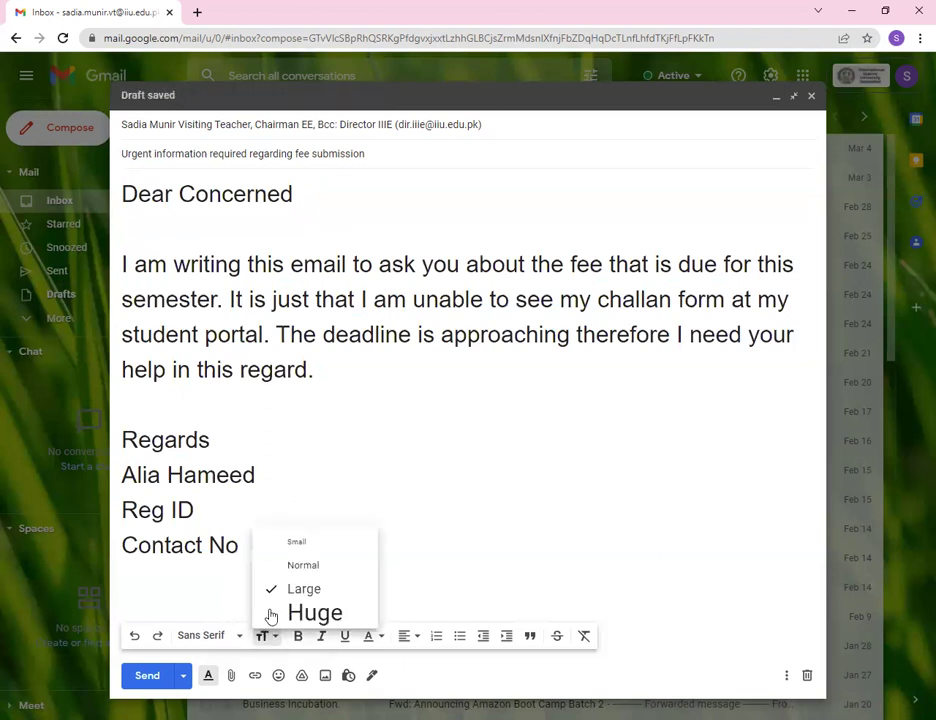
click(286, 565)
click(265, 637)
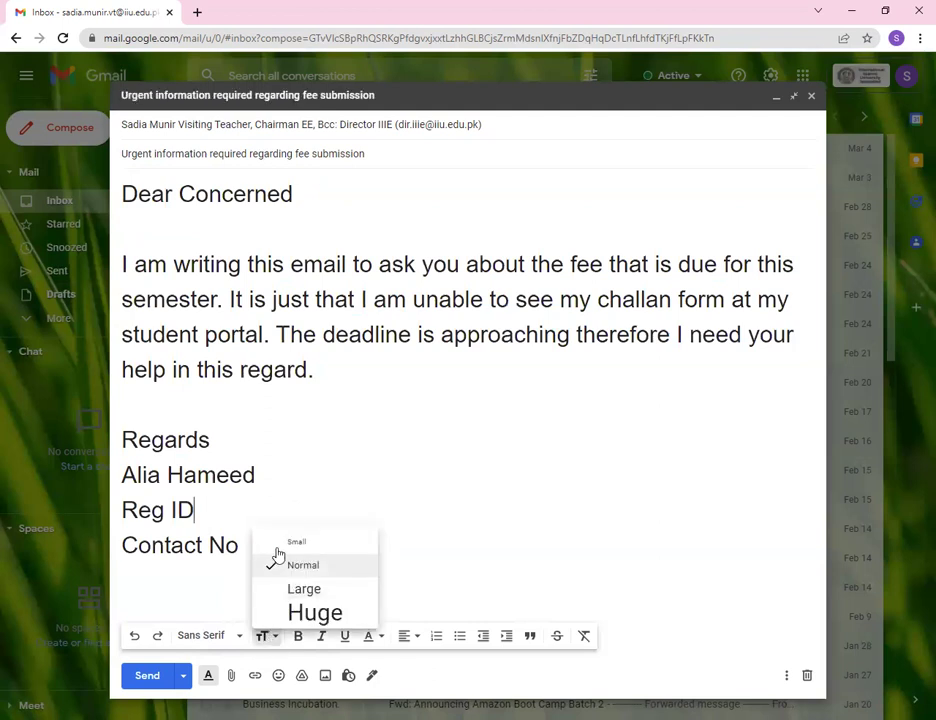
click(280, 541)
Select the whole email body and set its text size to Large.
drag(263, 547, 113, 203)
click(263, 636)
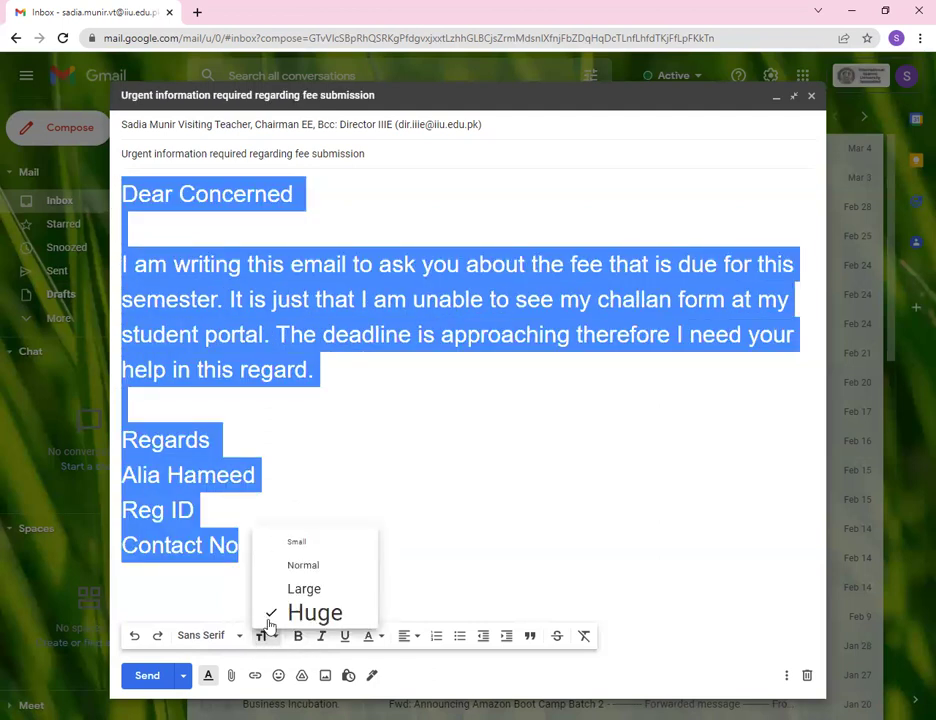
click(275, 589)
click(283, 573)
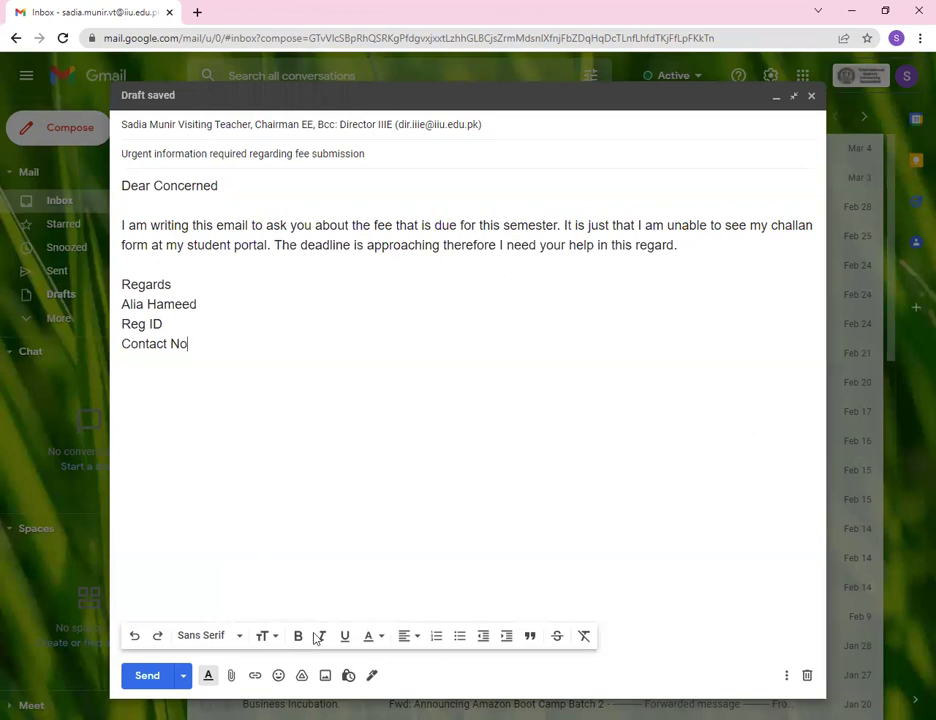
Select the whole email body and colour its text red.
drag(206, 344, 118, 182)
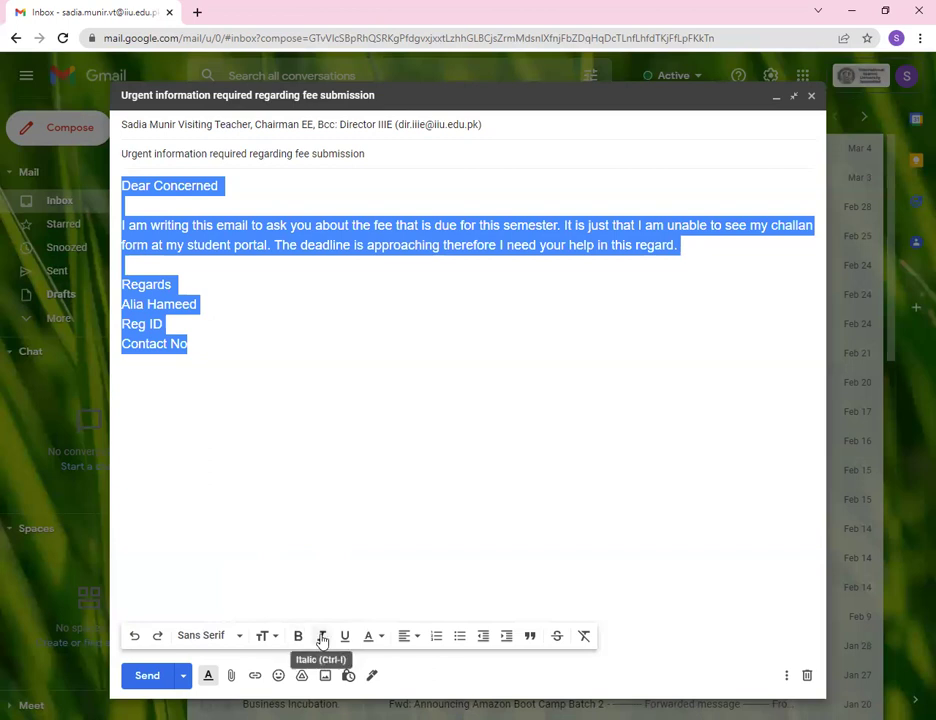
click(378, 638)
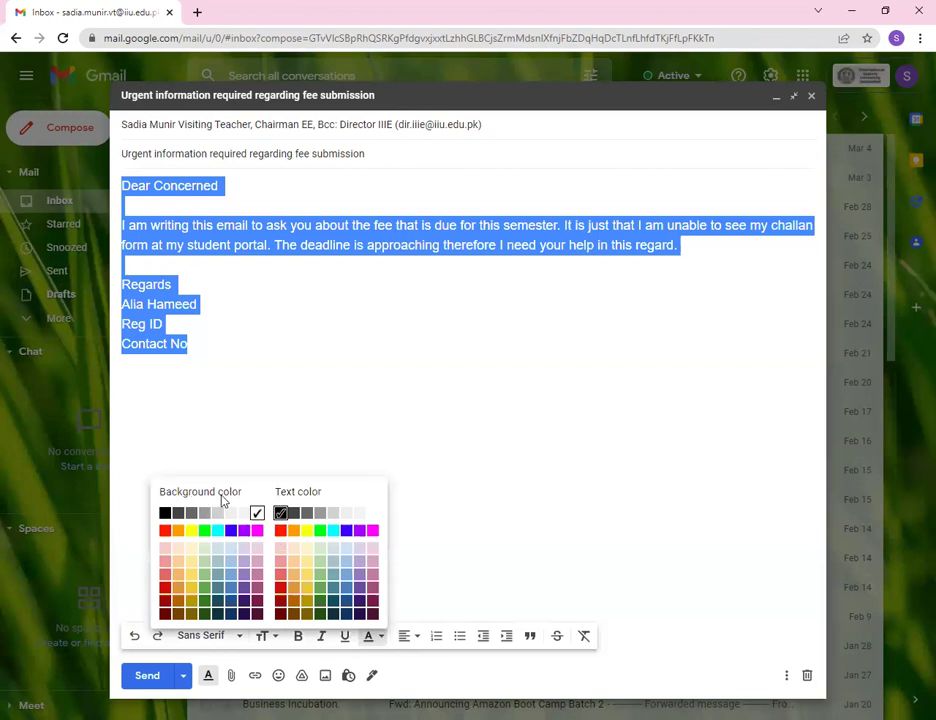
click(281, 530)
click(313, 408)
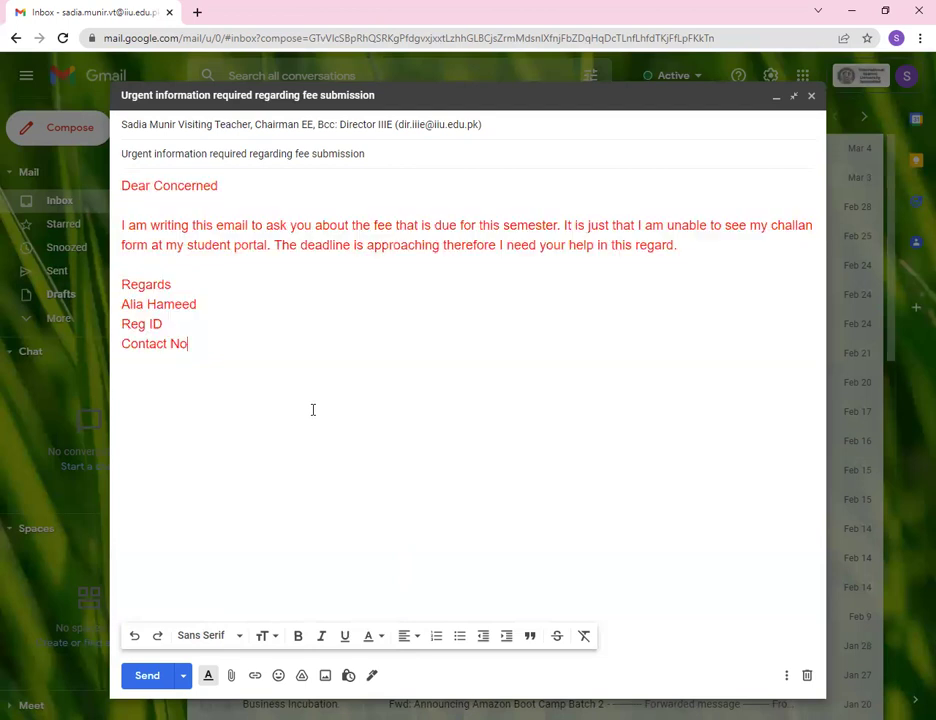
Try centre and right alignment on the body, then set it back to left-aligned.
click(417, 644)
drag(240, 375, 121, 184)
click(405, 638)
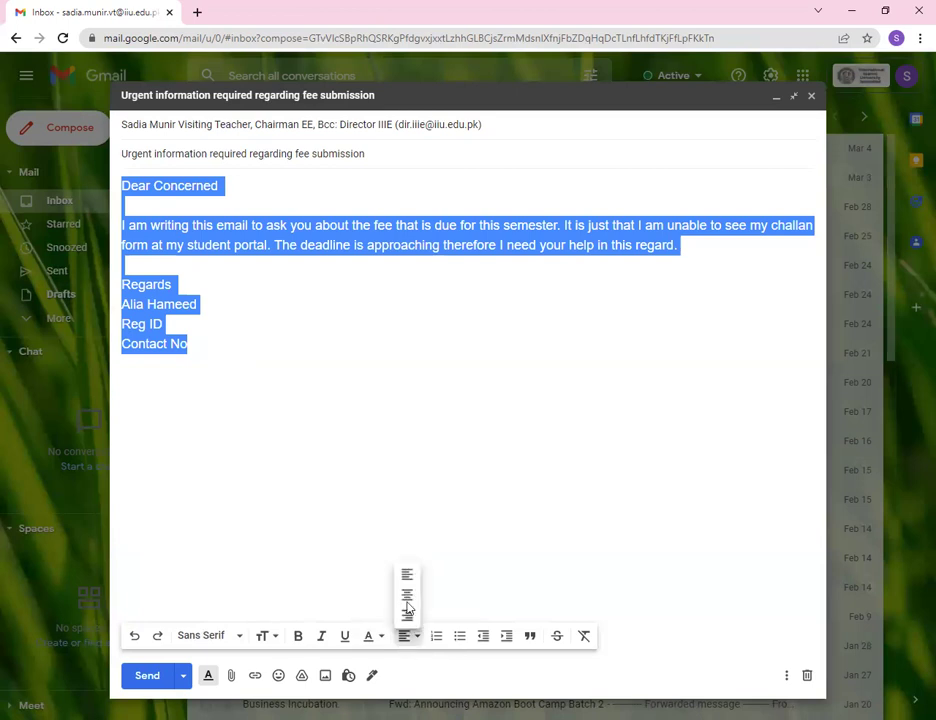
click(408, 589)
click(412, 637)
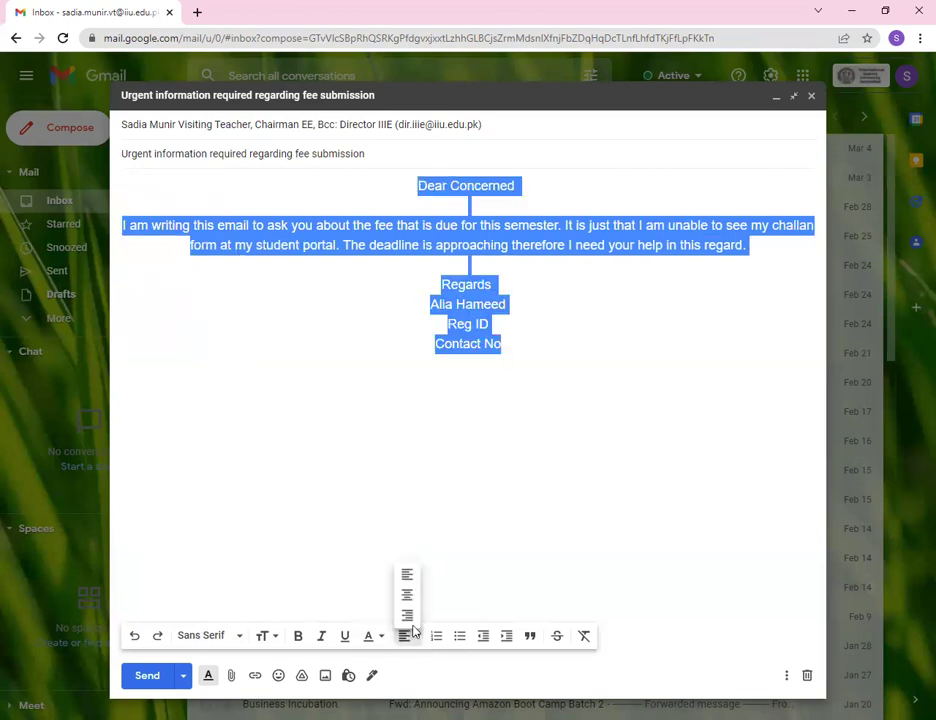
click(412, 614)
click(416, 642)
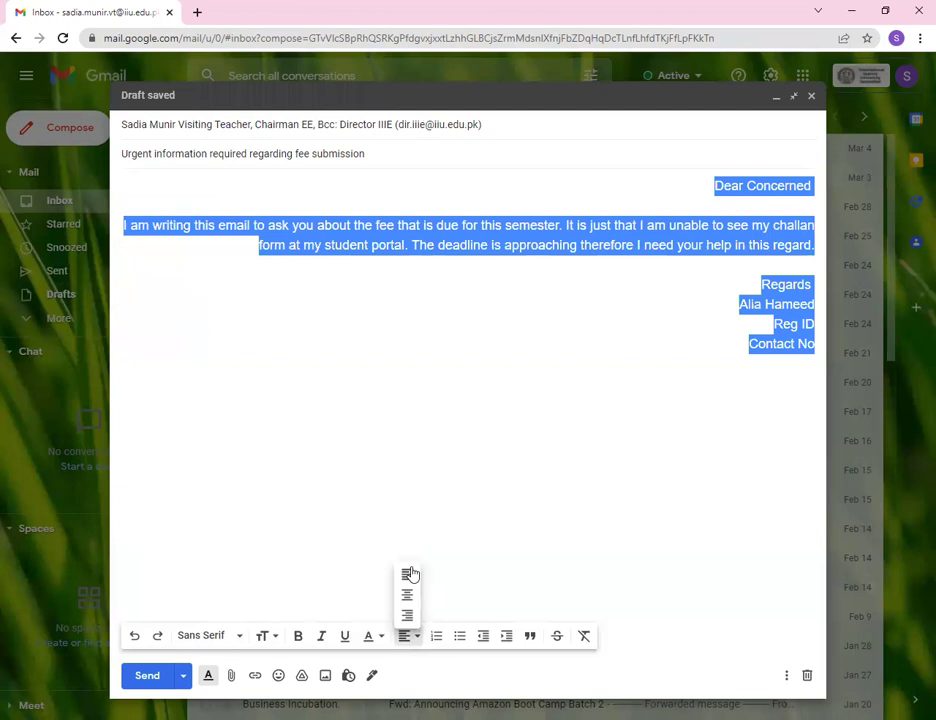
click(407, 573)
click(430, 560)
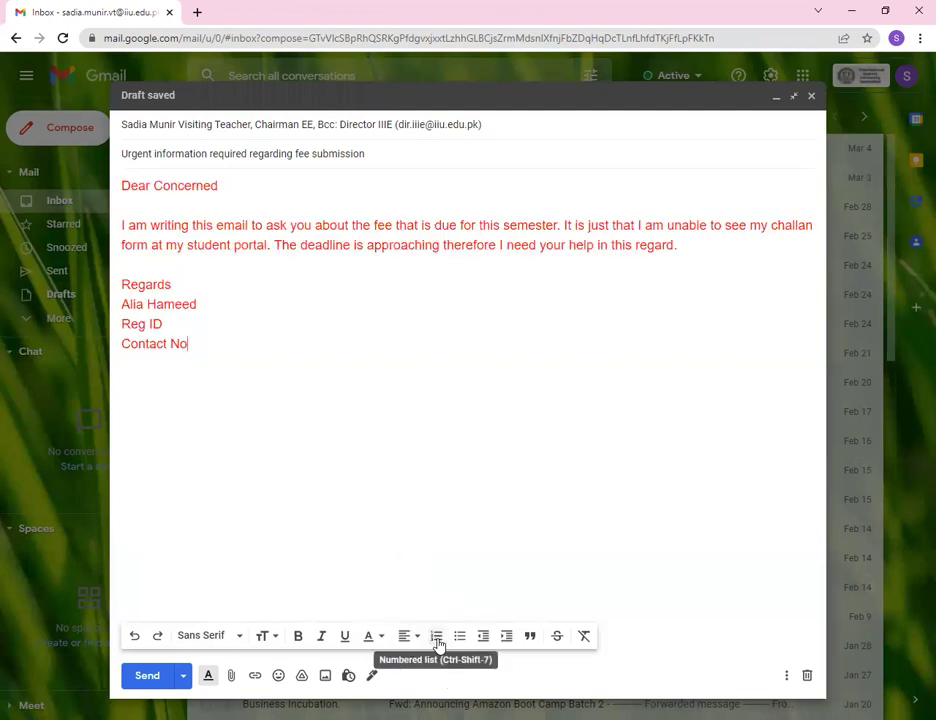
Make the signature lines a numbered list, then a bulleted list, then remove the list formatting.
drag(190, 344, 120, 284)
click(438, 638)
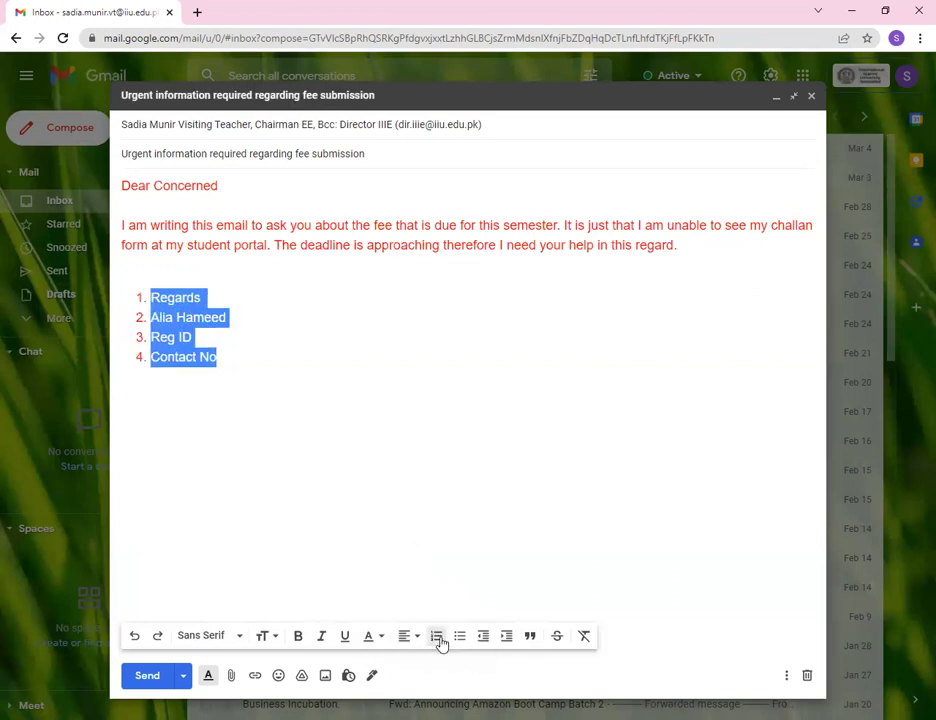
click(461, 638)
click(484, 638)
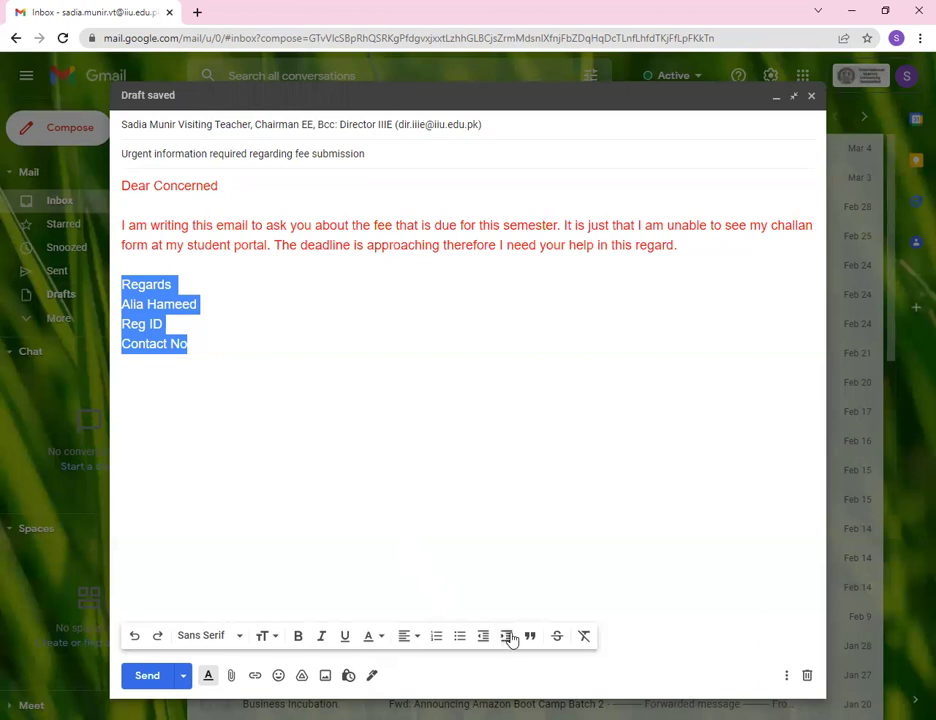
Indent the signature lines as a quote block, then undo the indentation.
click(530, 636)
click(441, 505)
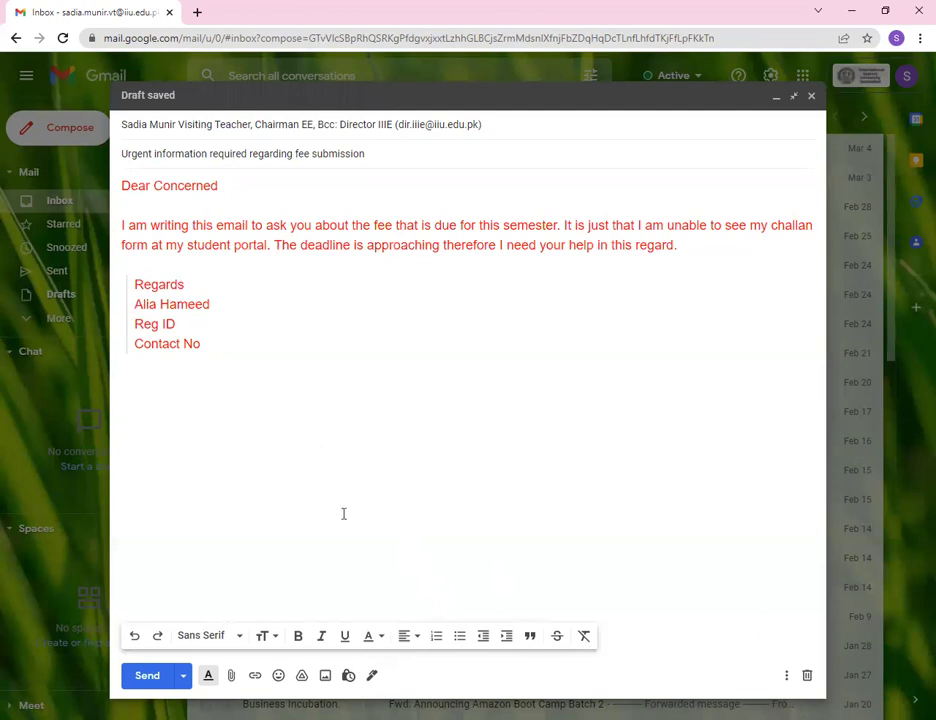
click(133, 638)
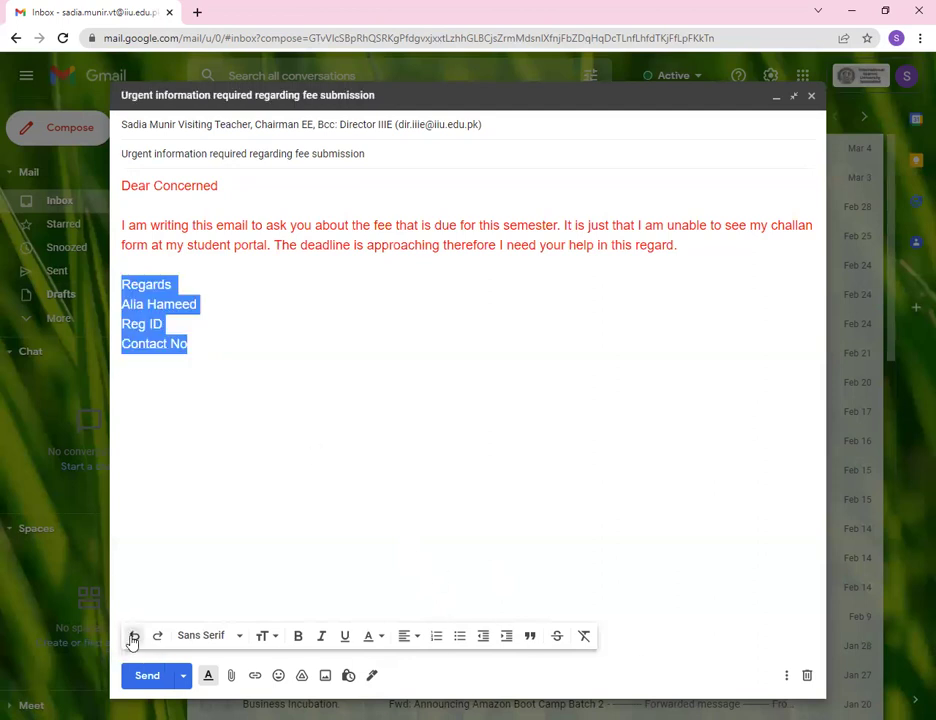
Strike through the Contact No line, then undo the strikethrough.
drag(190, 344, 122, 346)
click(557, 636)
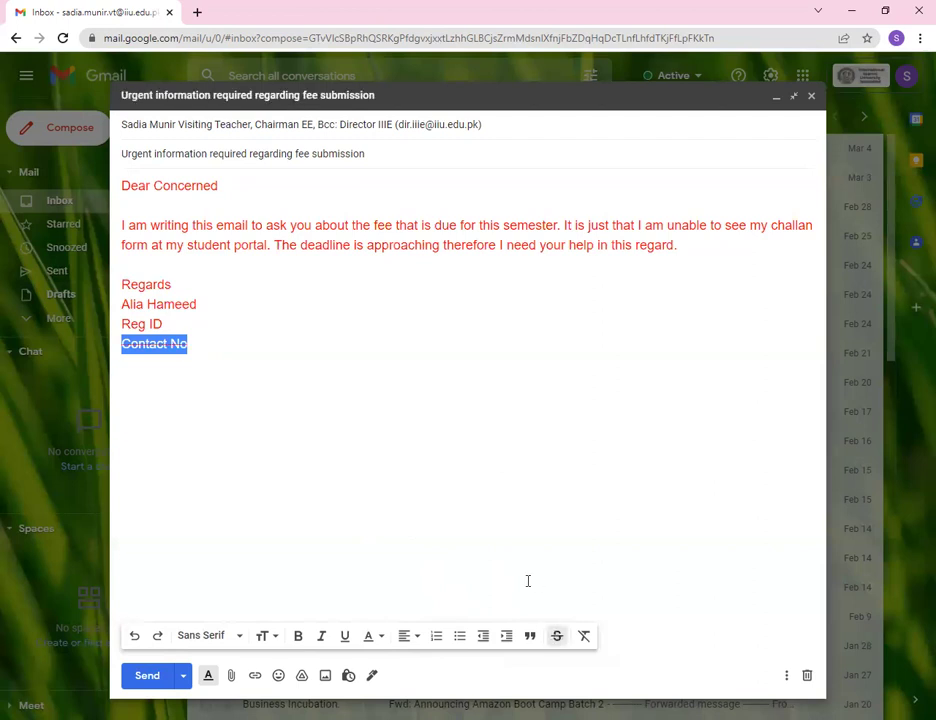
click(482, 514)
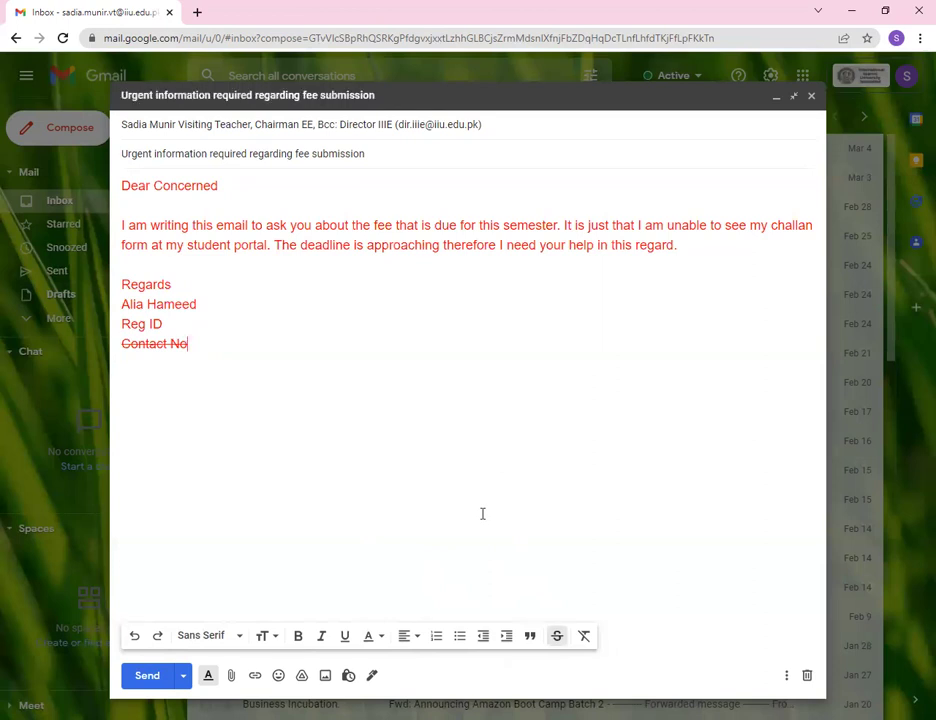
click(134, 636)
Center-align the body paragraph and signature.
click(254, 399)
drag(189, 344, 120, 344)
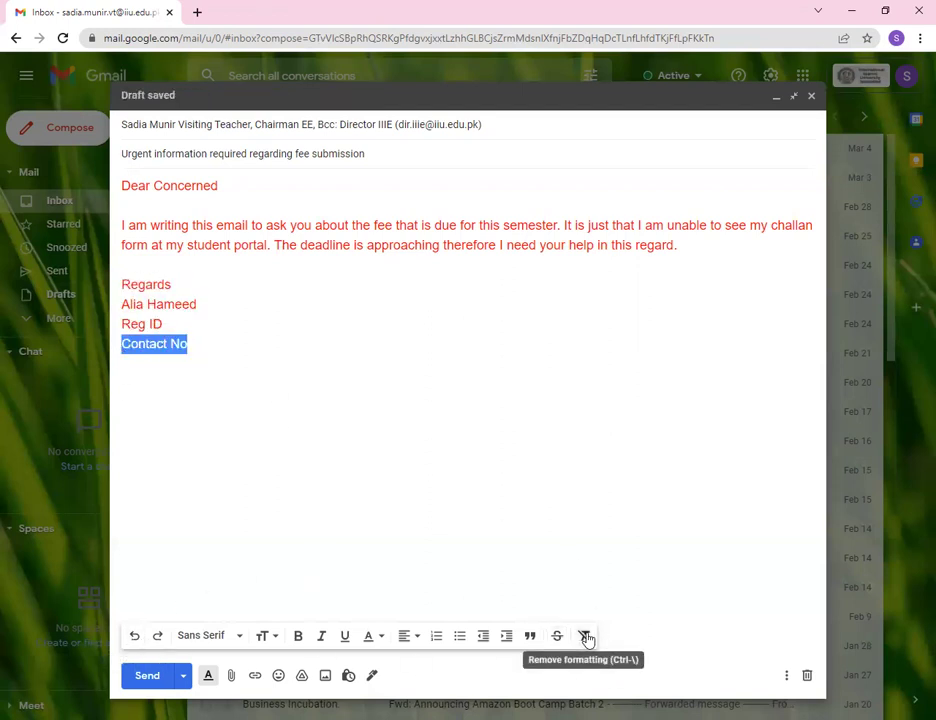
click(231, 348)
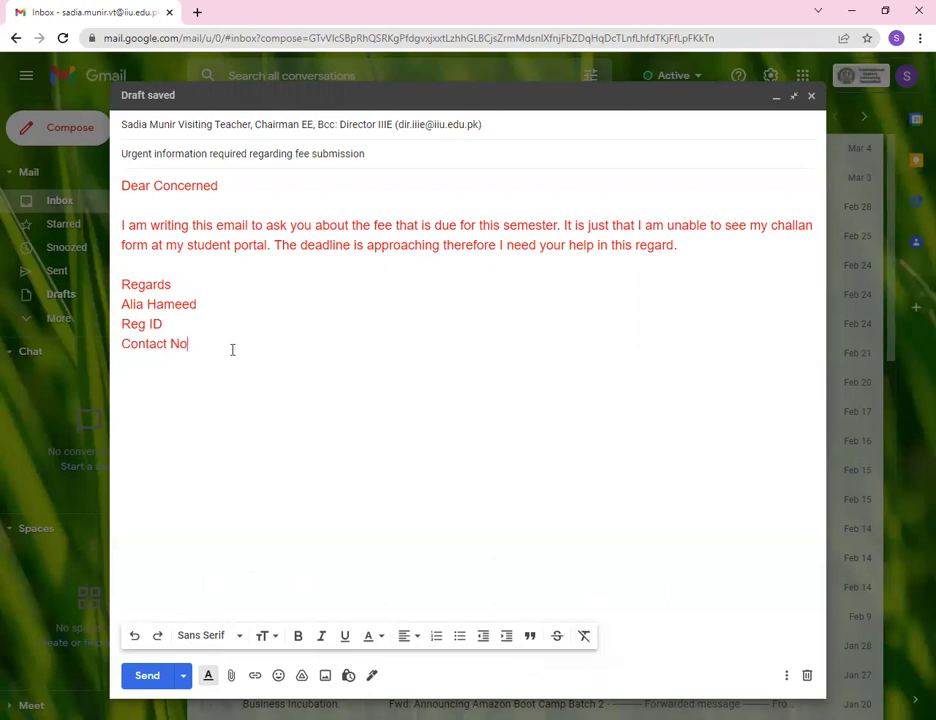
drag(190, 345, 121, 222)
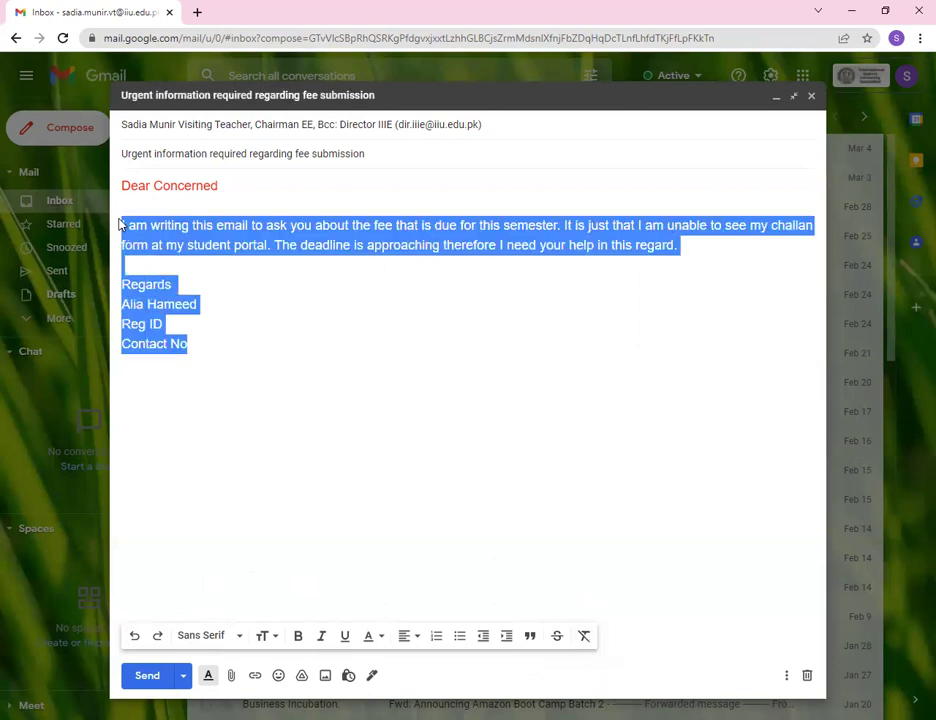
click(411, 640)
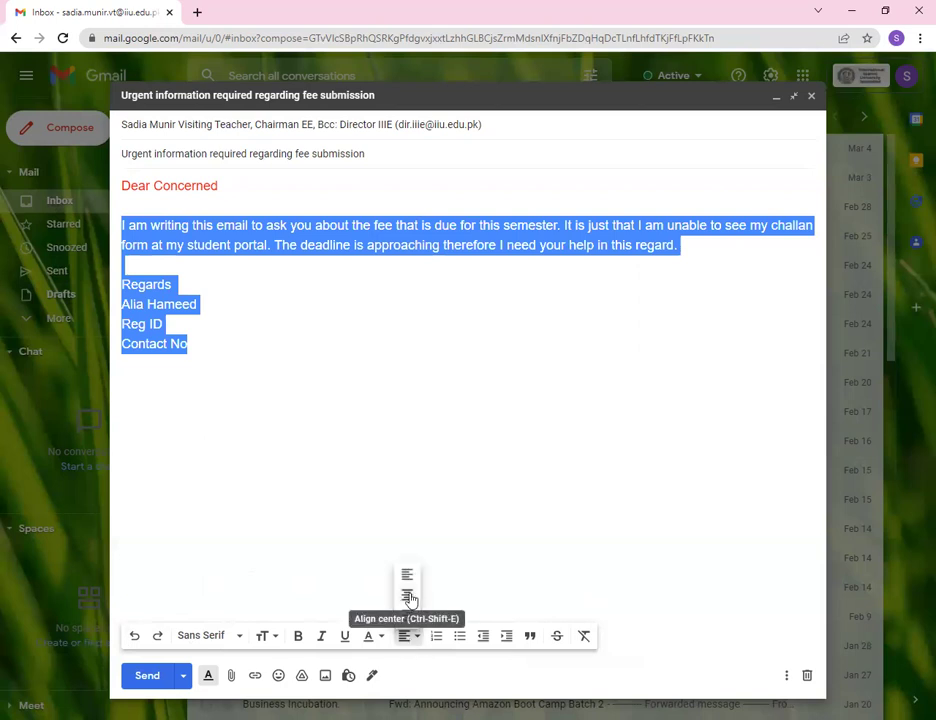
click(409, 597)
click(549, 560)
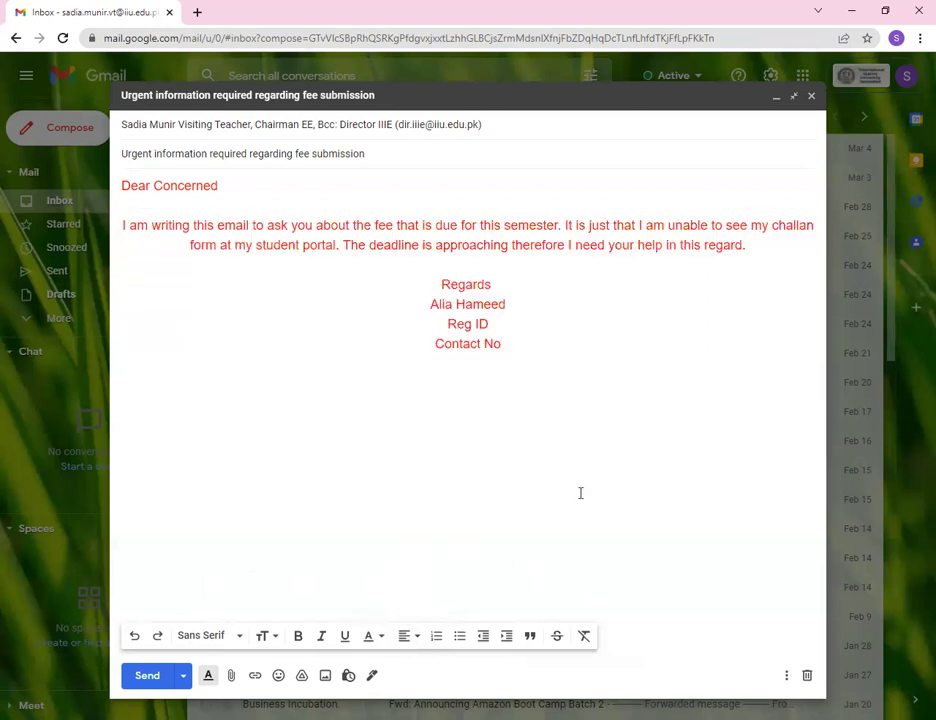
Remove all formatting from the body and signature, leaving plain default text.
drag(518, 347, 122, 225)
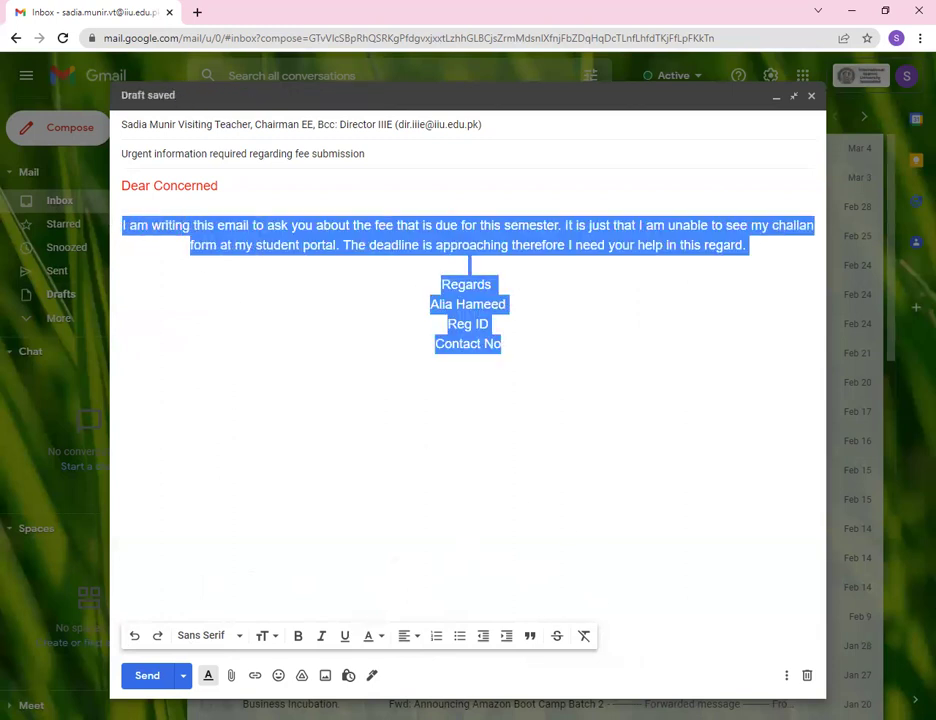
click(585, 638)
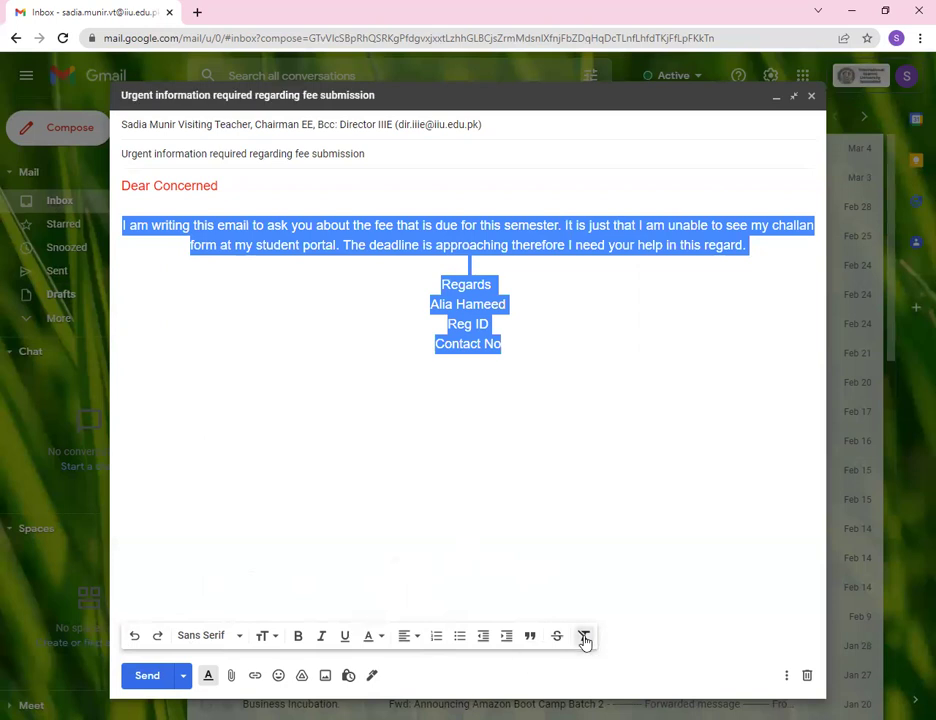
click(441, 410)
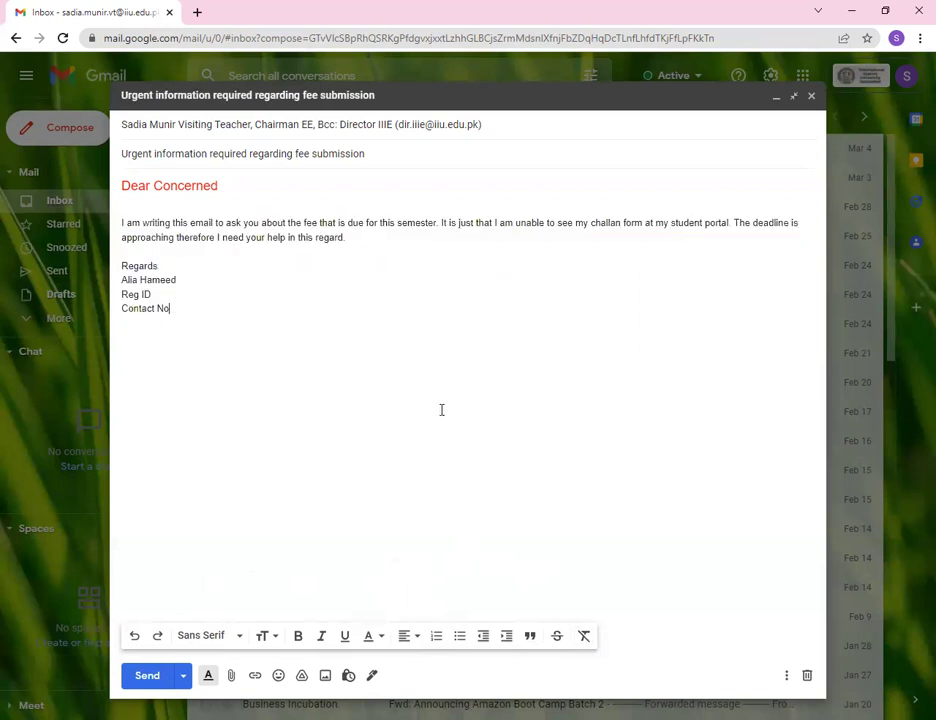
Show the extra sending options, then select the signature and toggle the formatting toolbar off and on twice.
click(186, 677)
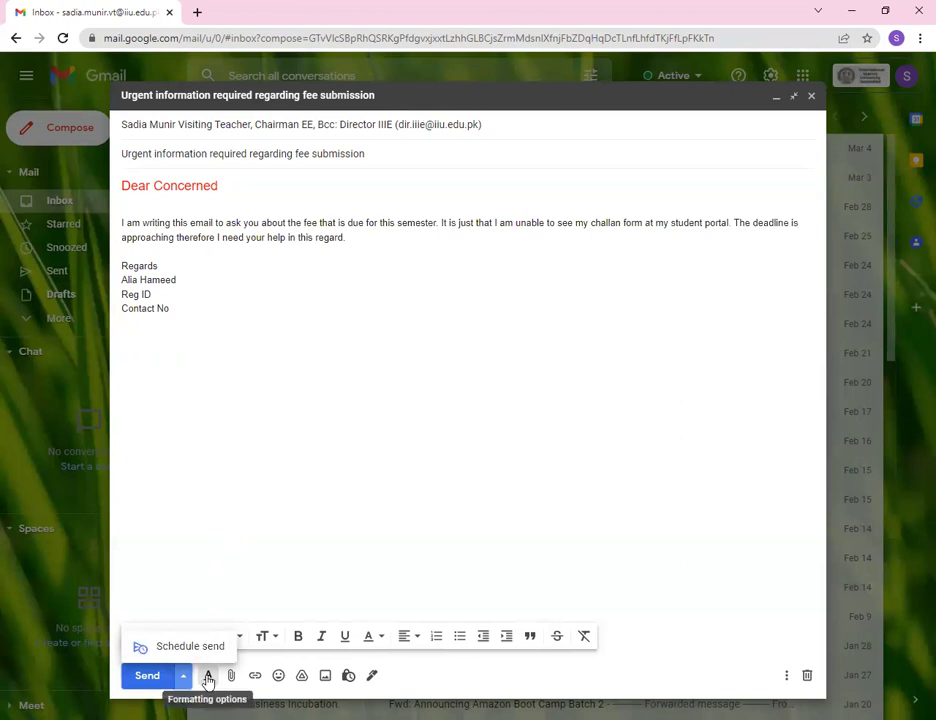
drag(182, 320, 125, 282)
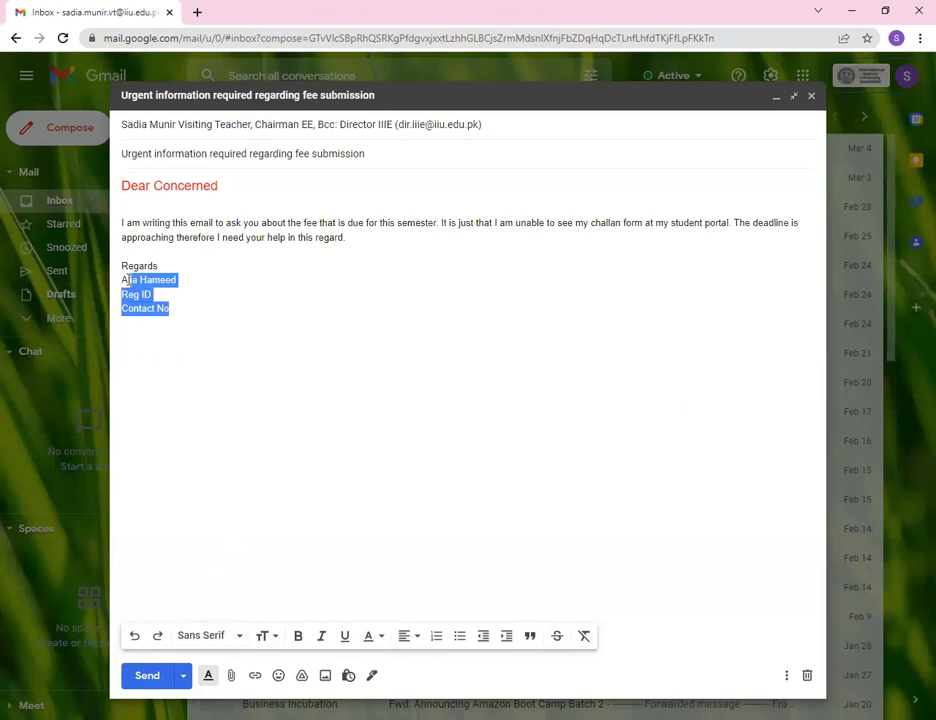
click(208, 677)
click(208, 677)
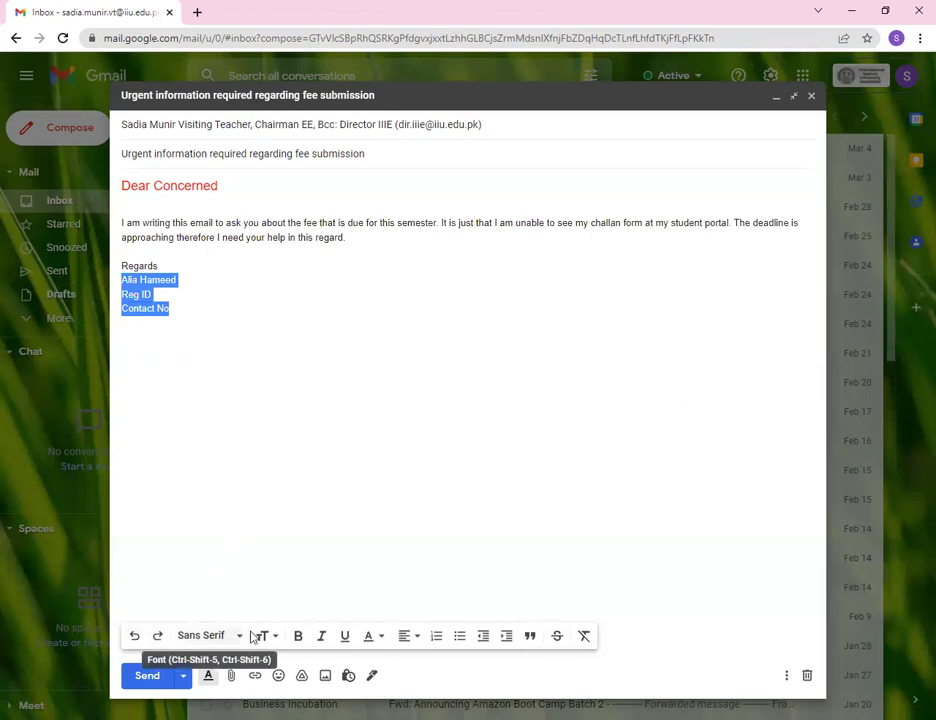
click(208, 677)
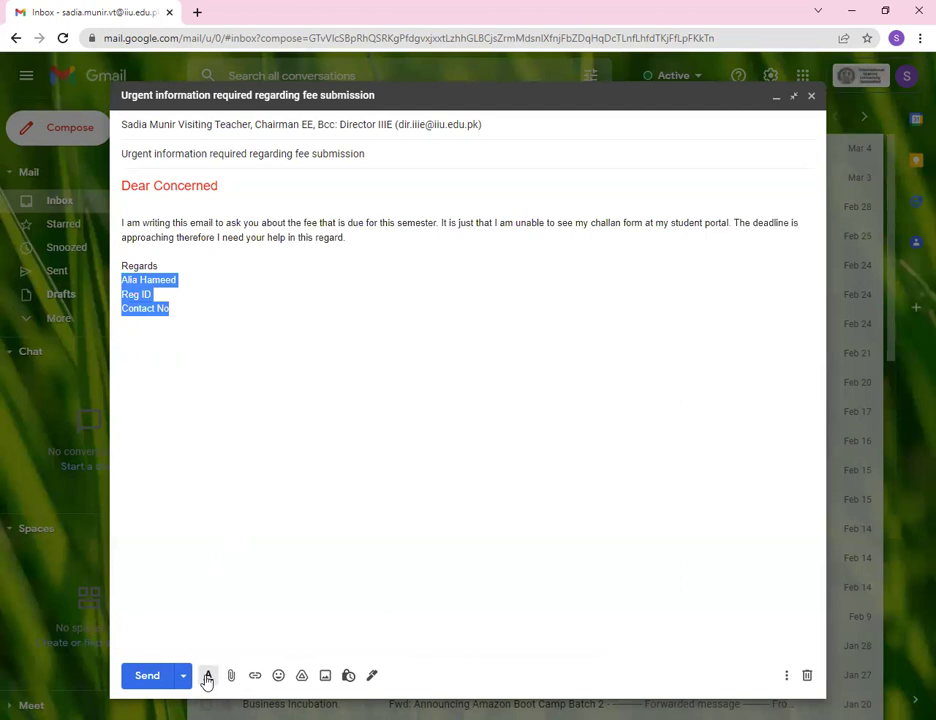
click(208, 677)
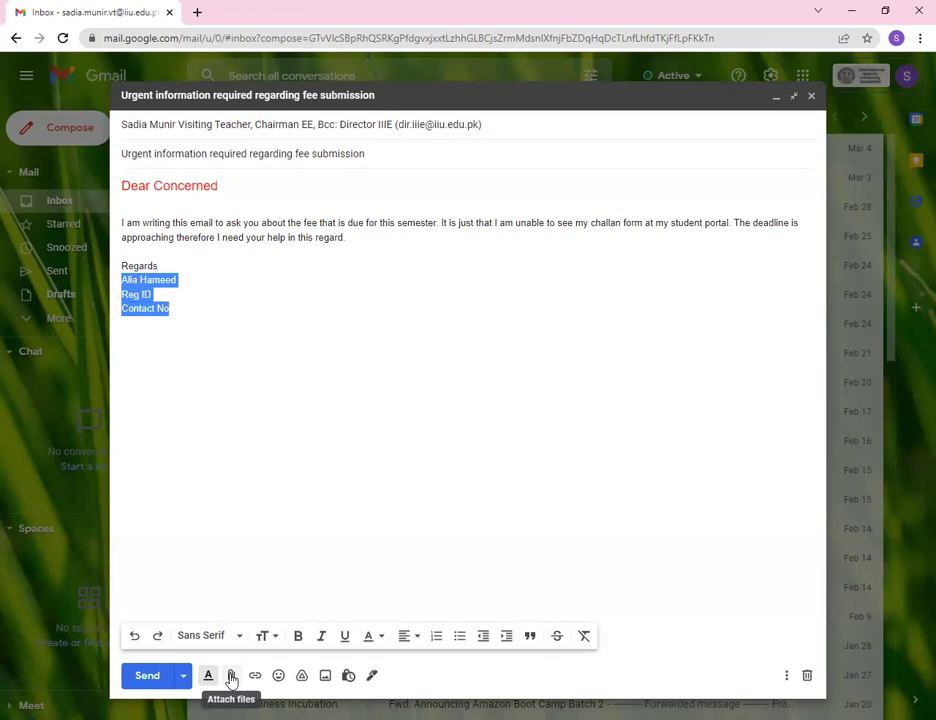
Open the attachment file picker, browse to Pictures, and cancel without attaching a file.
click(231, 678)
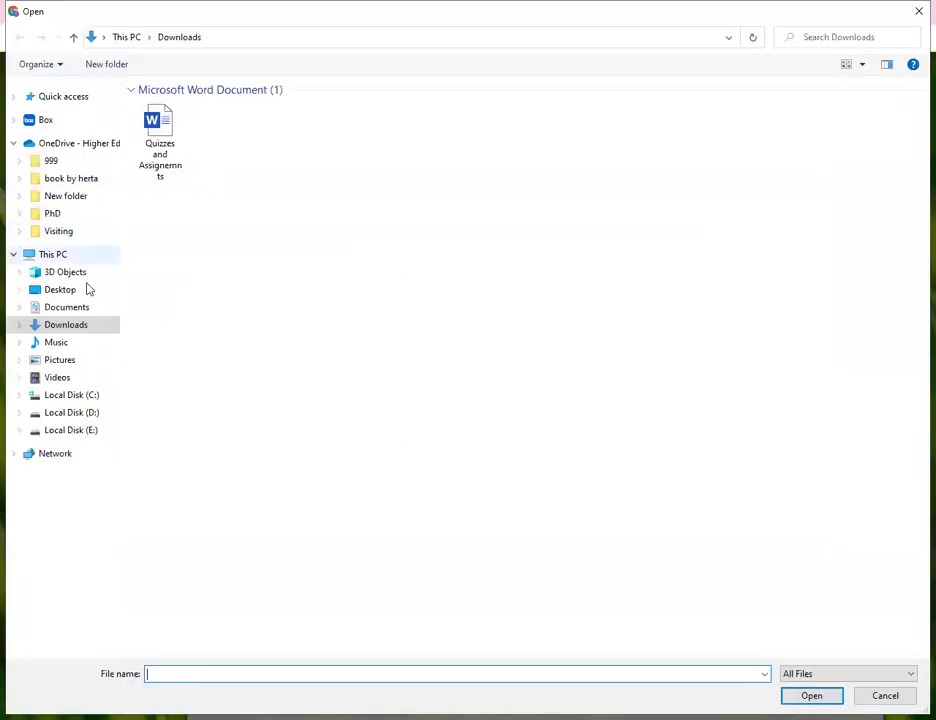
click(85, 361)
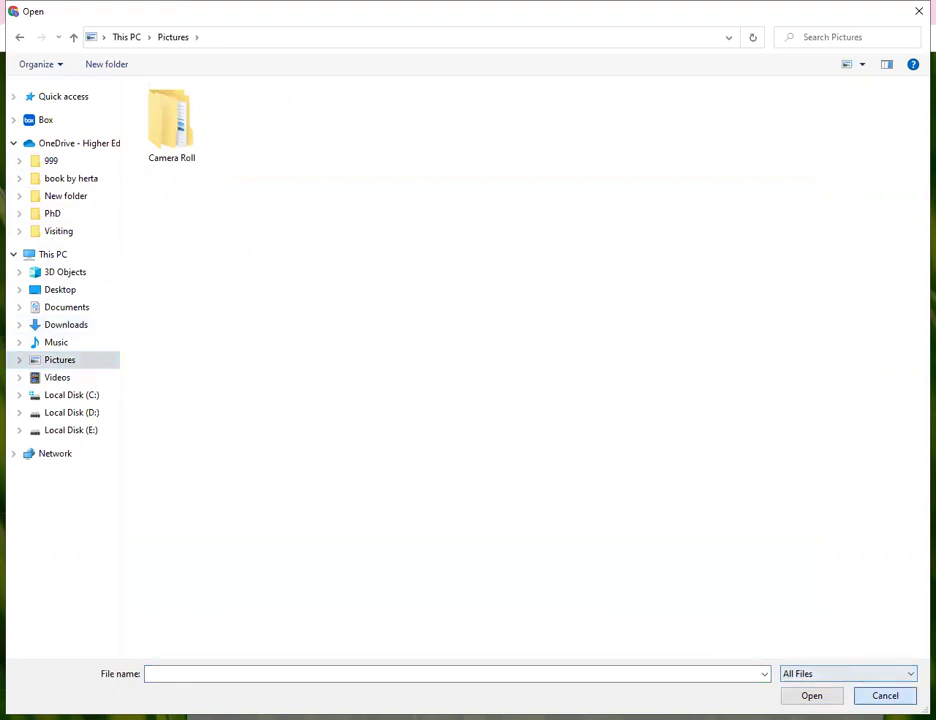
key(Escape)
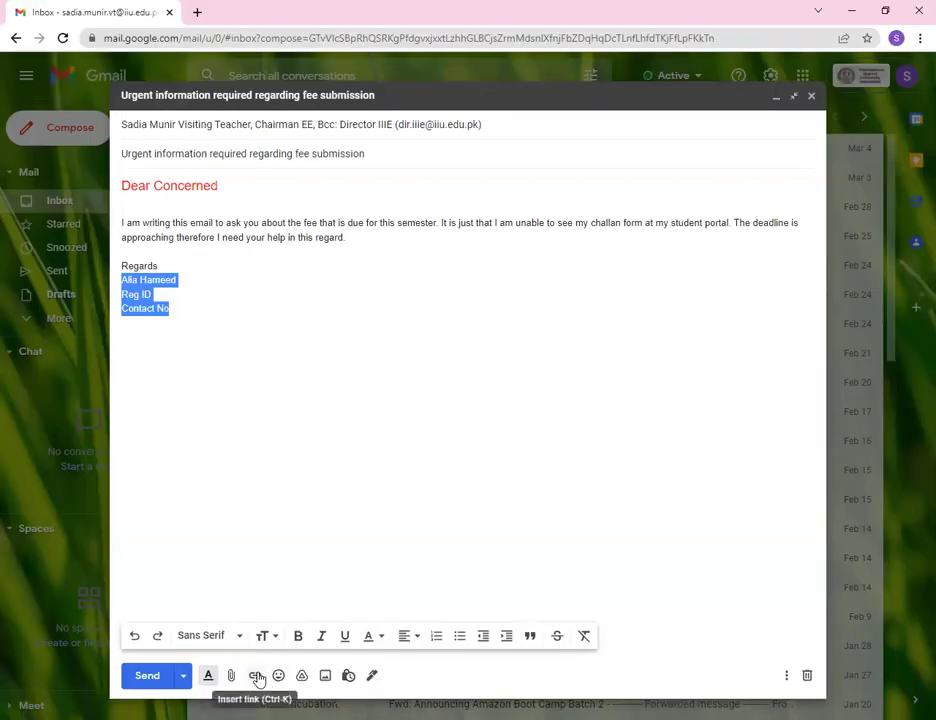
click(256, 677)
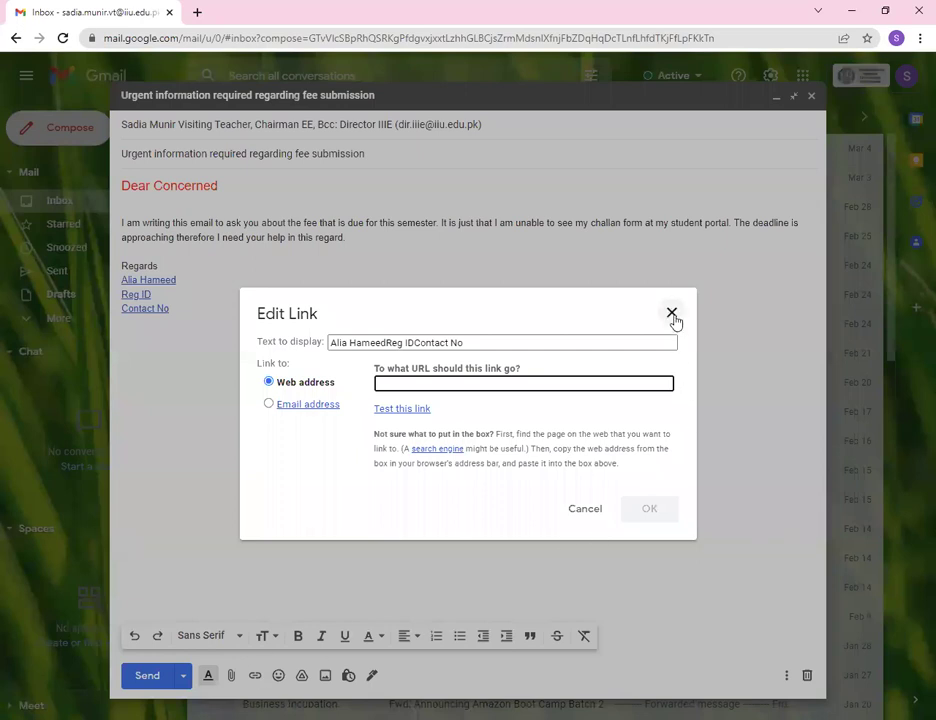
click(672, 313)
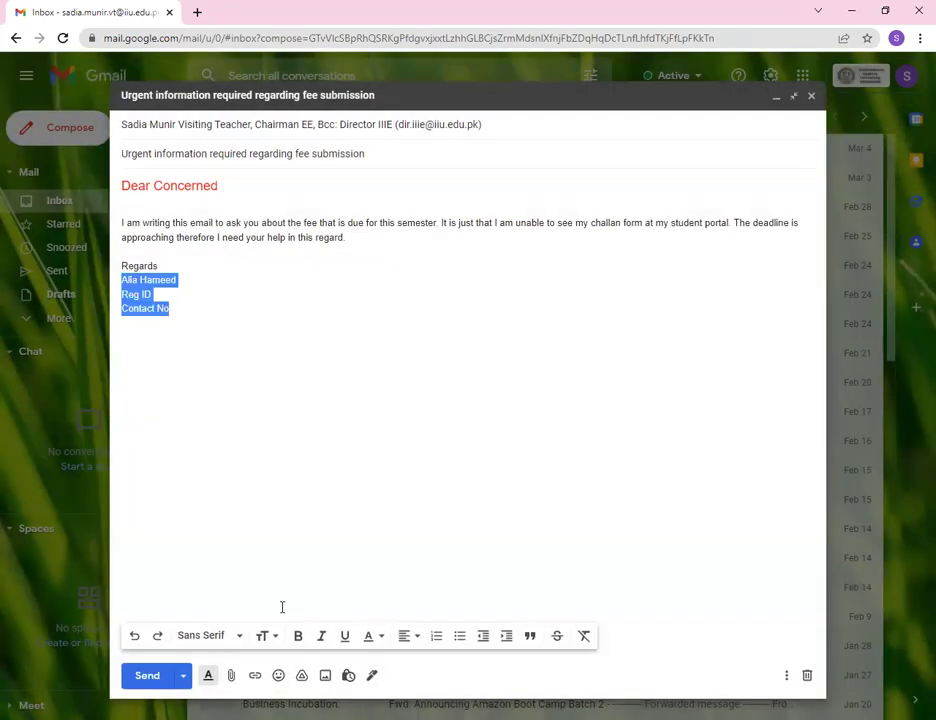
click(255, 677)
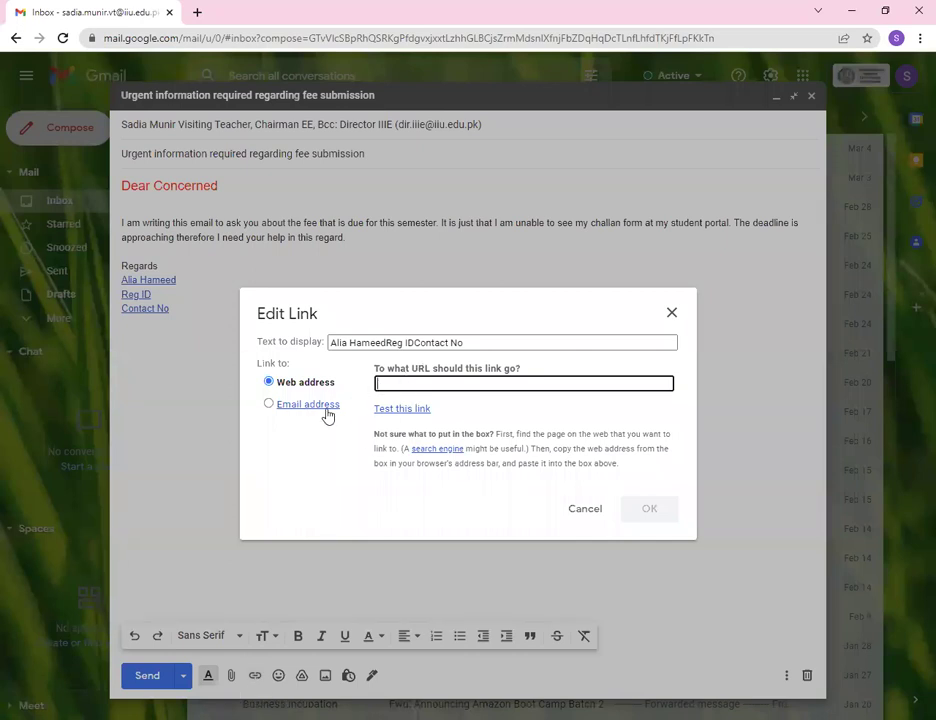
click(587, 507)
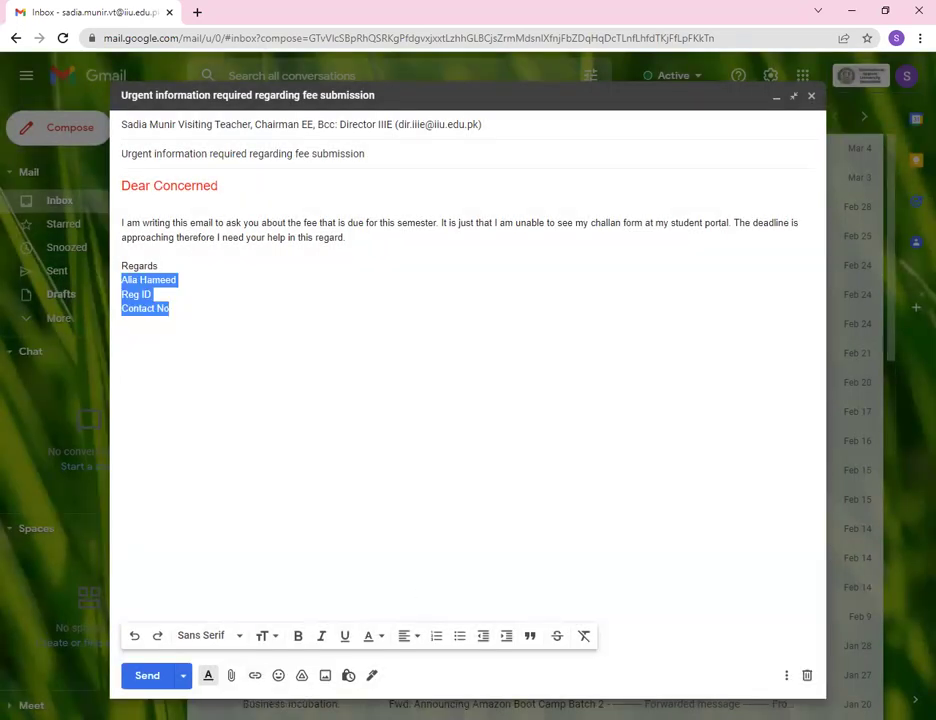
click(301, 678)
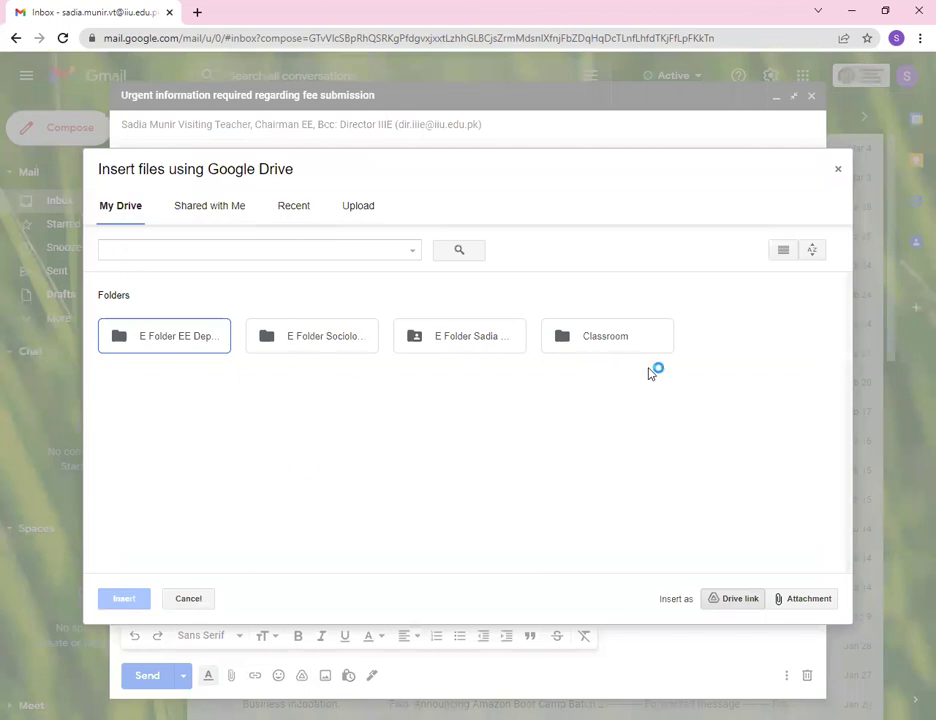
click(173, 343)
double_click(173, 343)
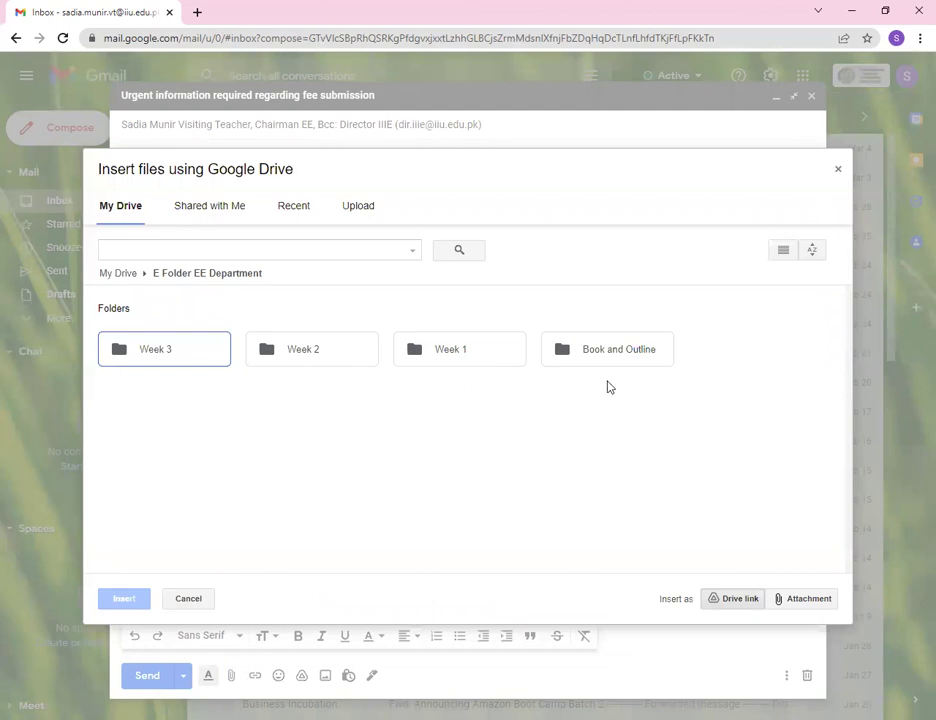
click(838, 169)
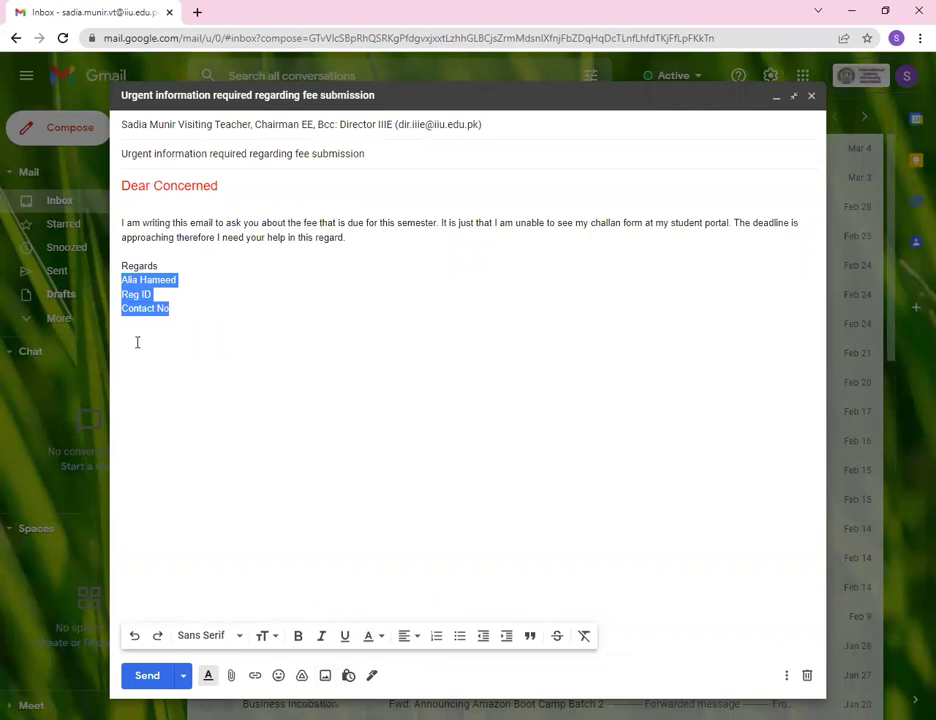
click(226, 341)
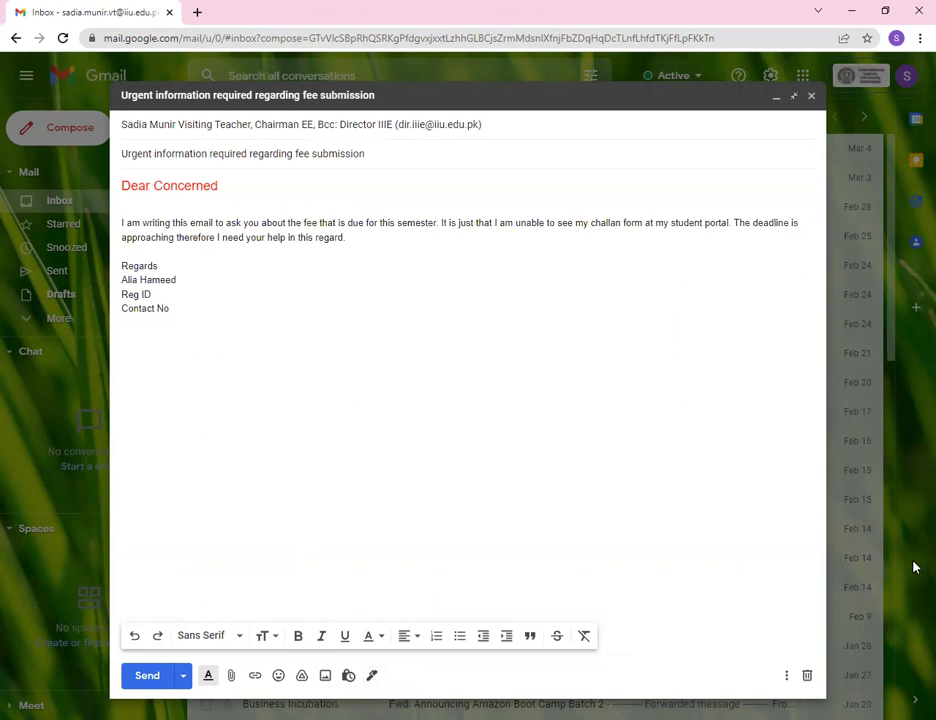
click(913, 653)
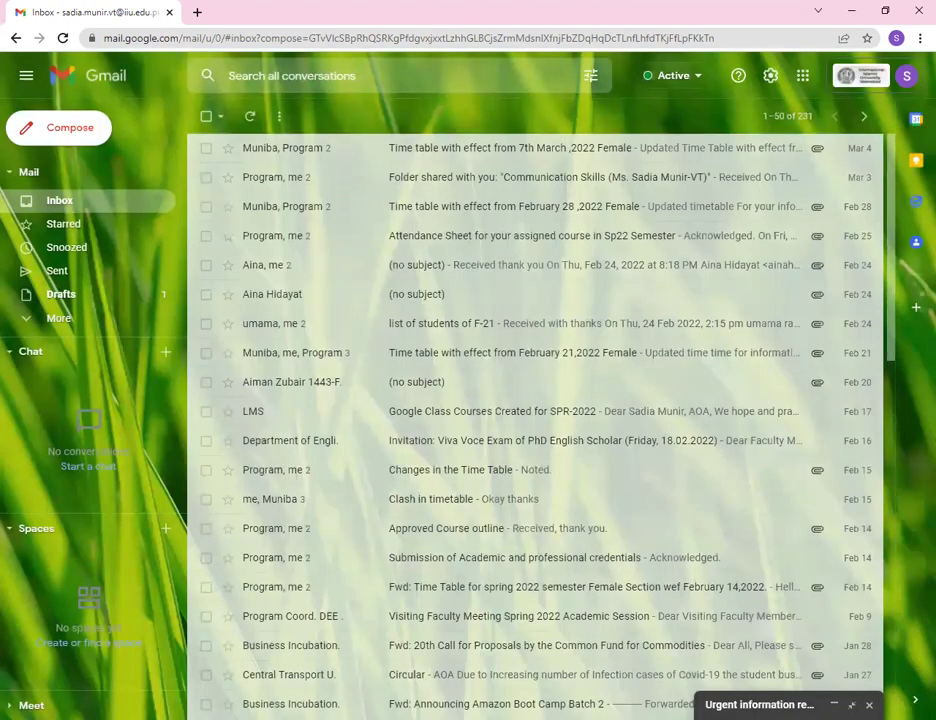
click(760, 704)
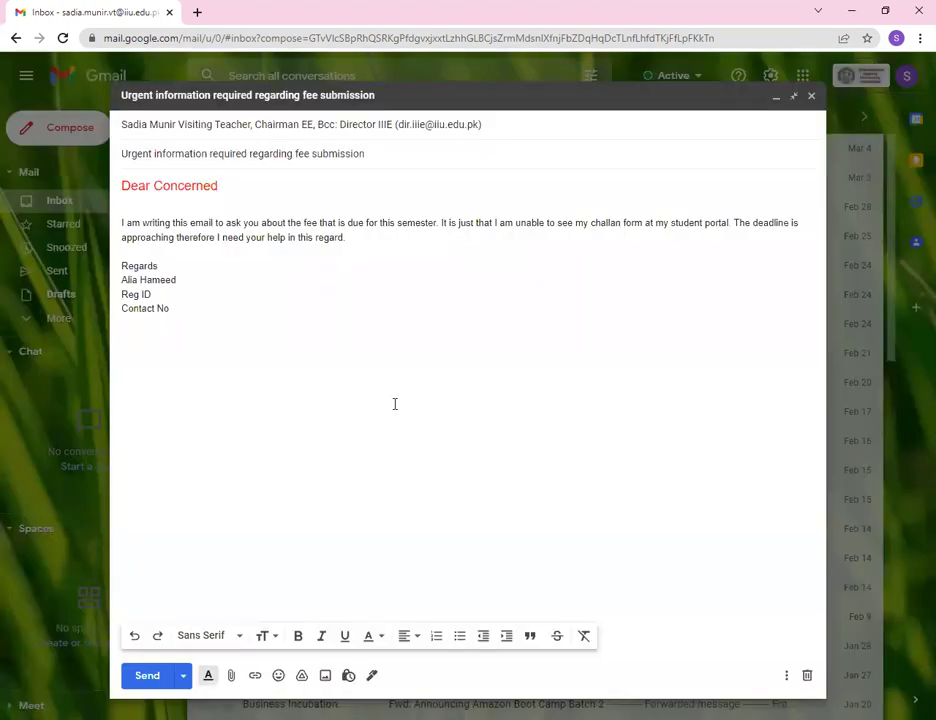